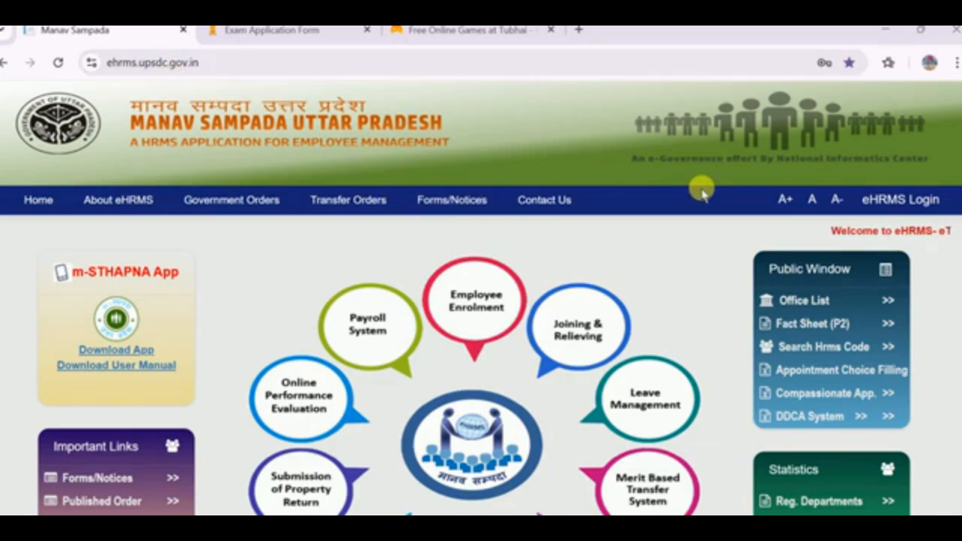
- Log in to eHRMS under the DEMO department with the user ID, password and captcha text
click(883, 200)
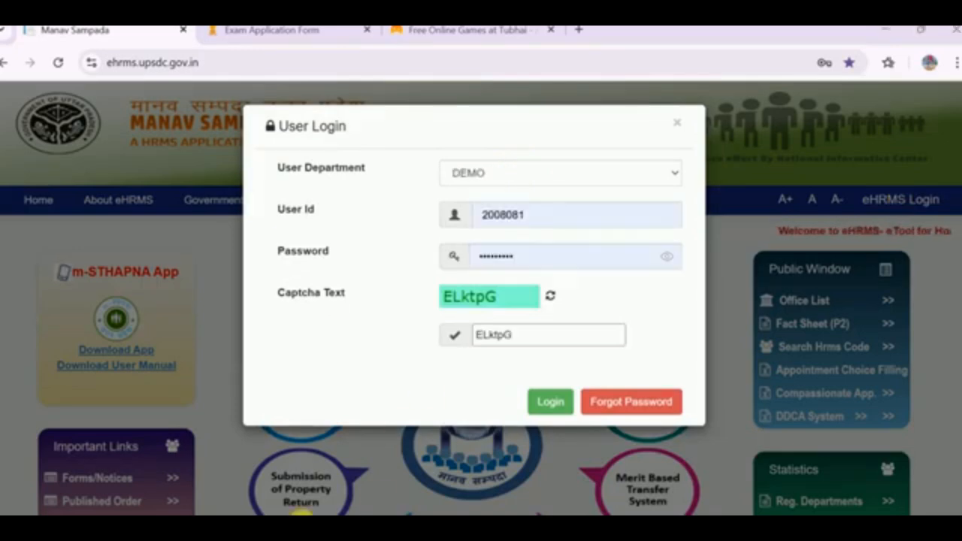
click(549, 402)
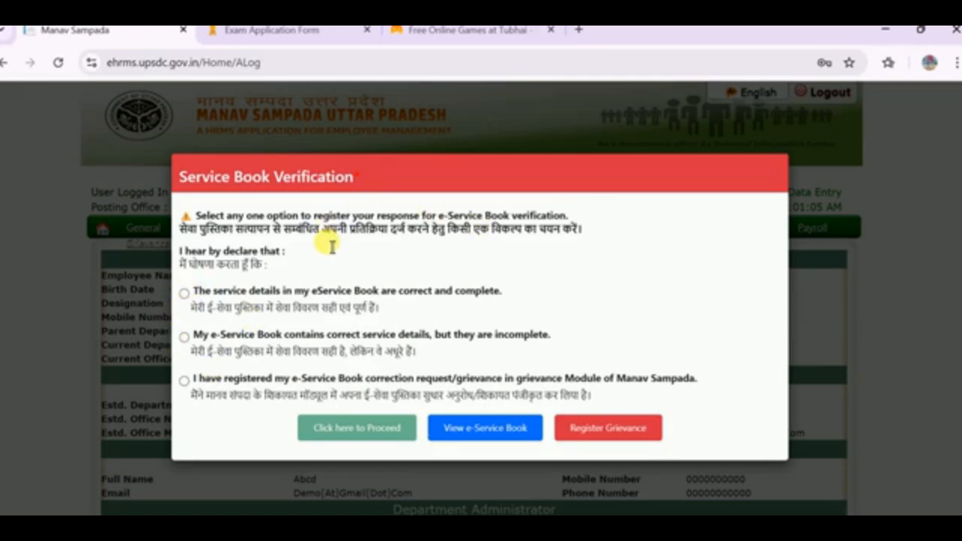
- Declare that the service details in the eService Book are correct and complete, and proceed past the verification
click(184, 294)
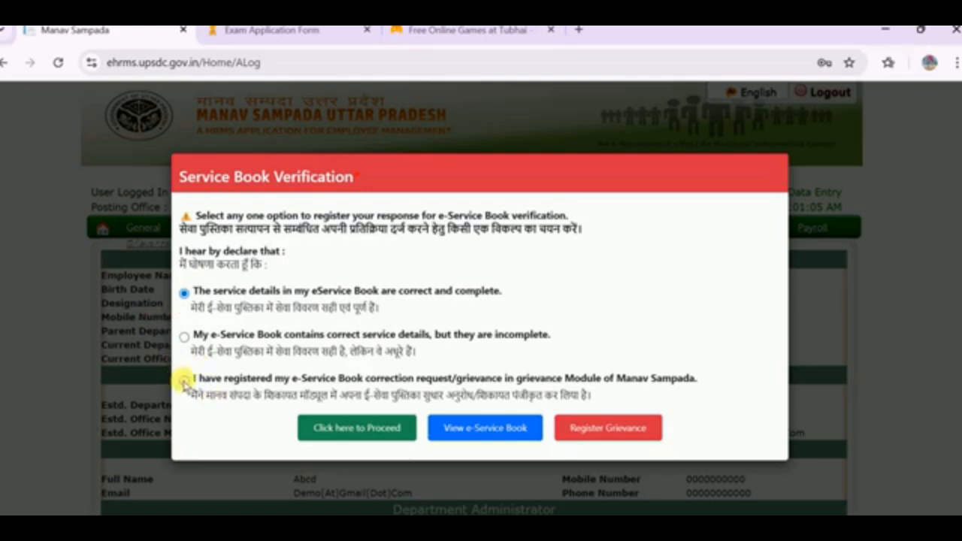
click(336, 434)
click(610, 160)
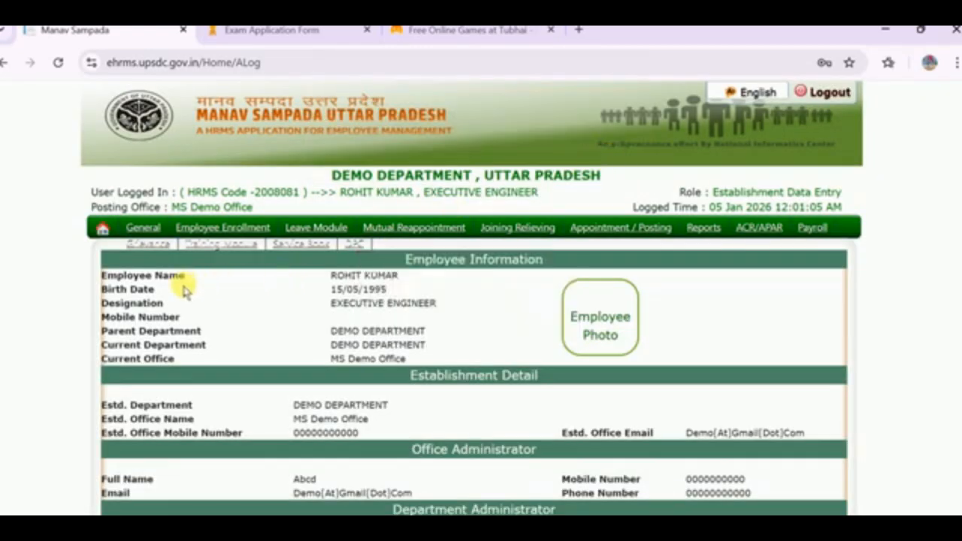
- Open the form for filling the 2025 property return and set the property type to Immovable
mouse_move(143, 228)
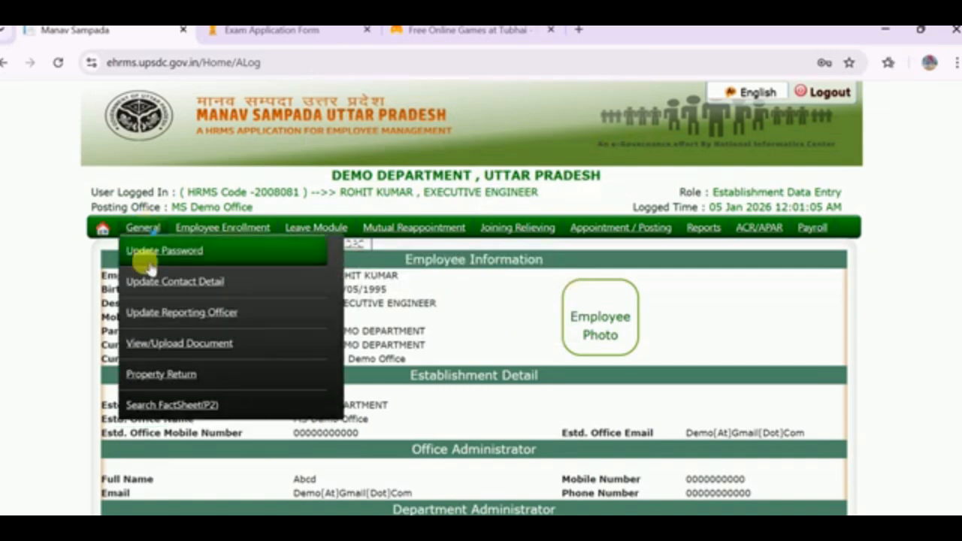
mouse_move(243, 369)
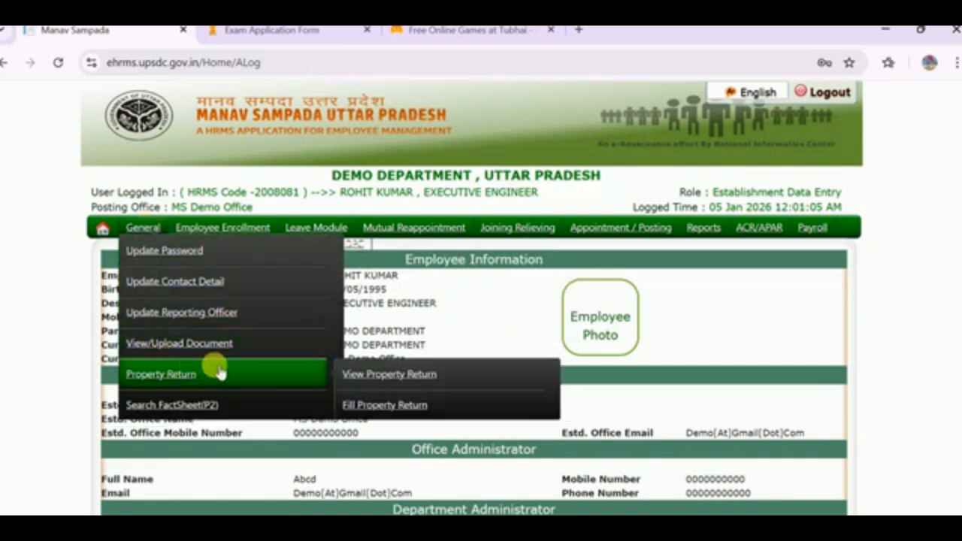
click(384, 406)
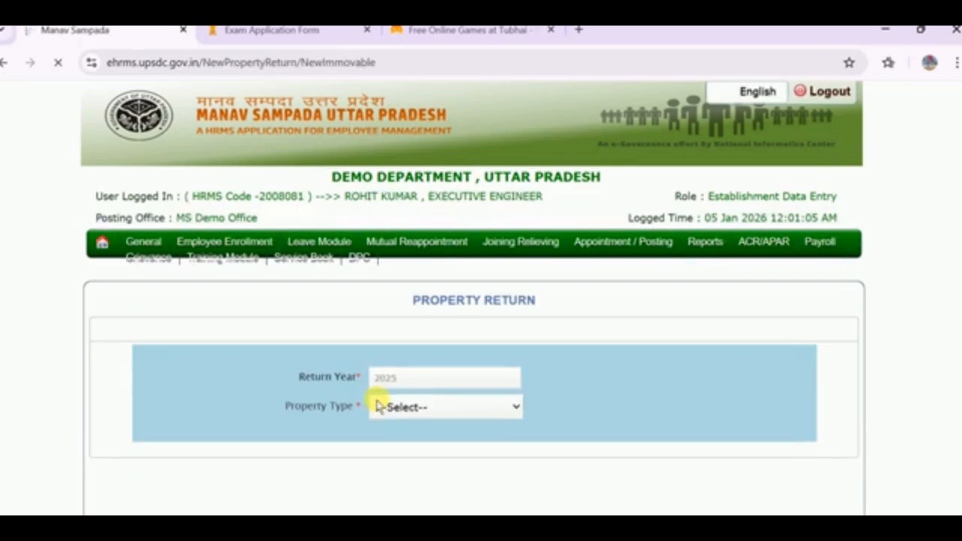
scroll(369, 392, down, 1)
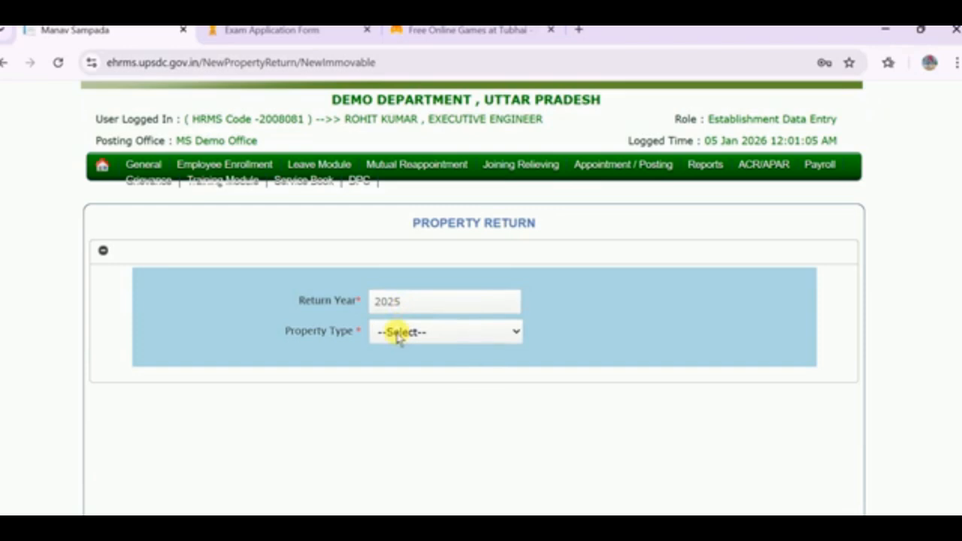
click(398, 333)
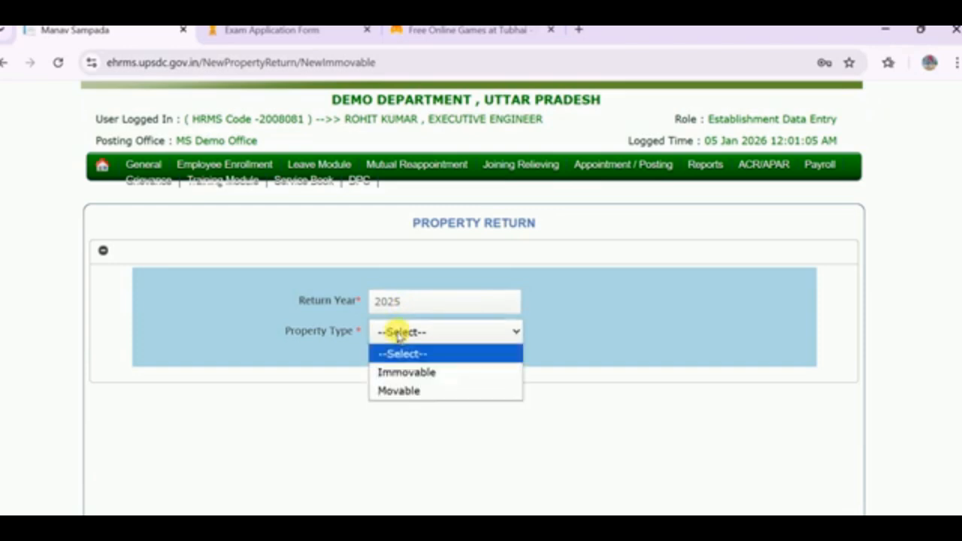
click(399, 372)
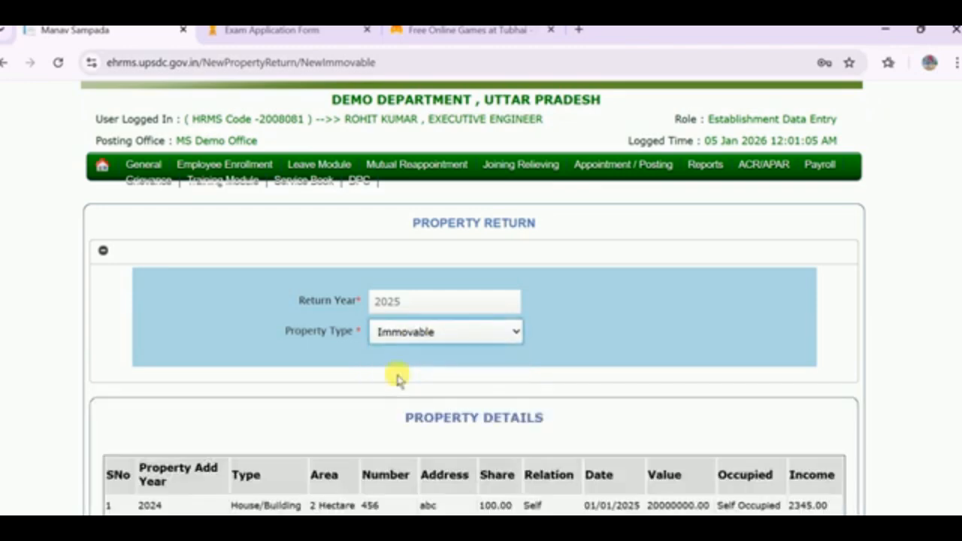
- Delete the existing 2024 House/Building entry from the immovable property details and confirm the deletion
scroll(399, 380, down, 2)
scroll(398, 380, down, 1)
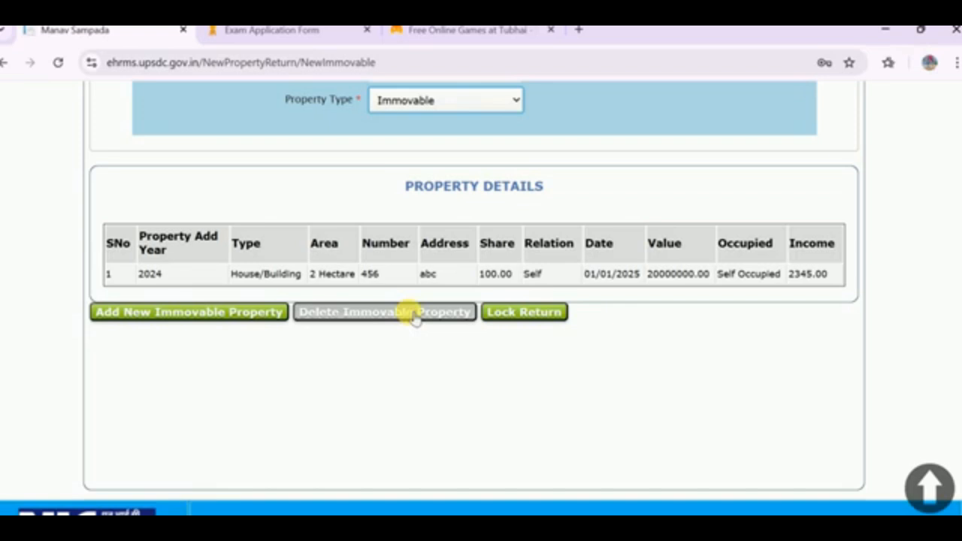
click(415, 315)
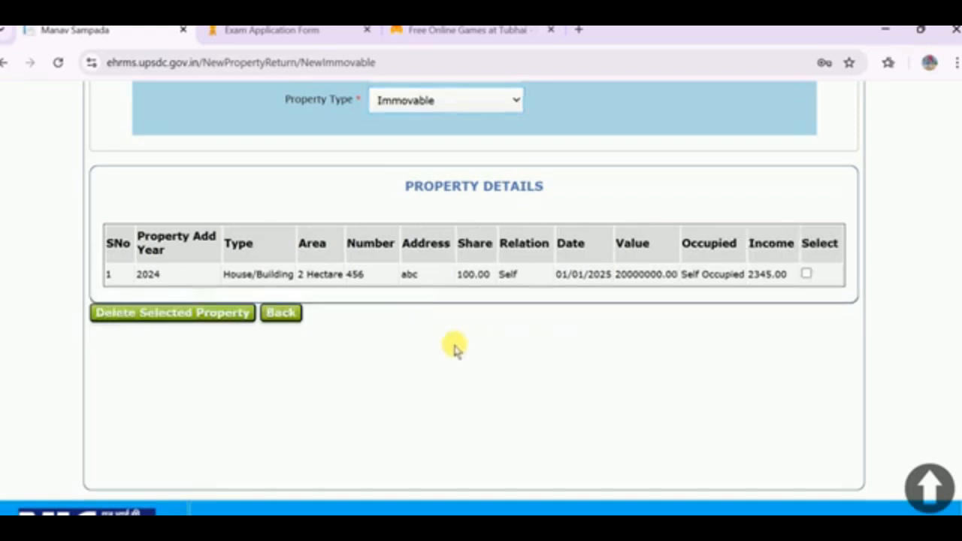
click(806, 275)
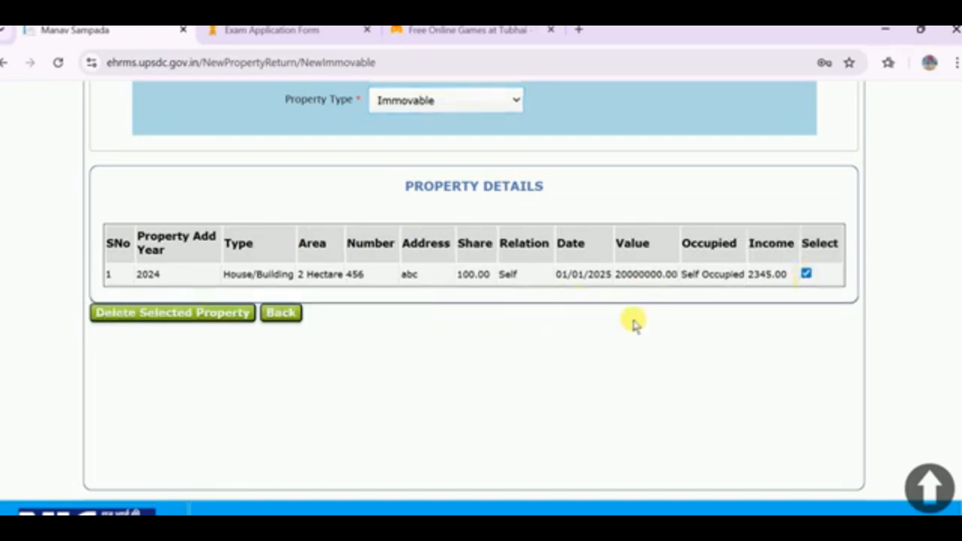
click(192, 313)
click(547, 161)
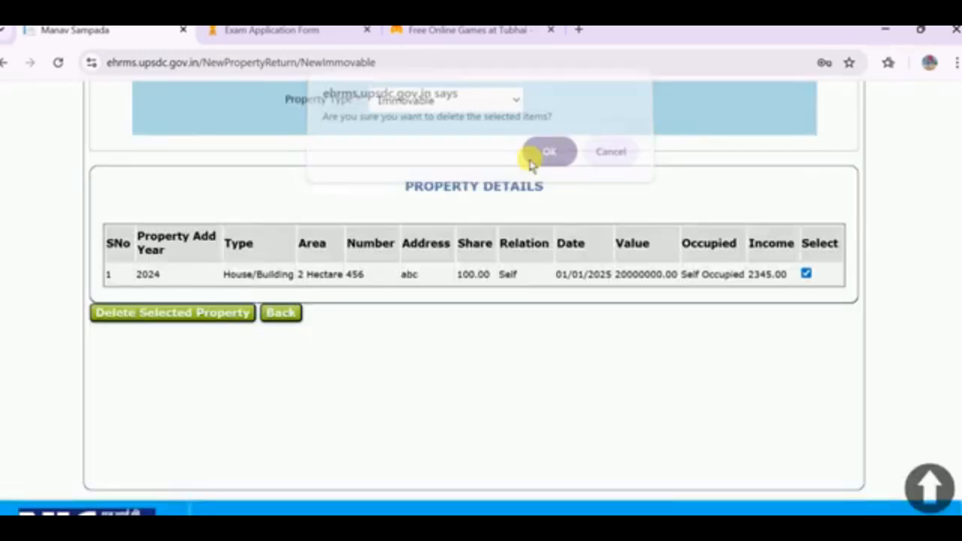
click(608, 161)
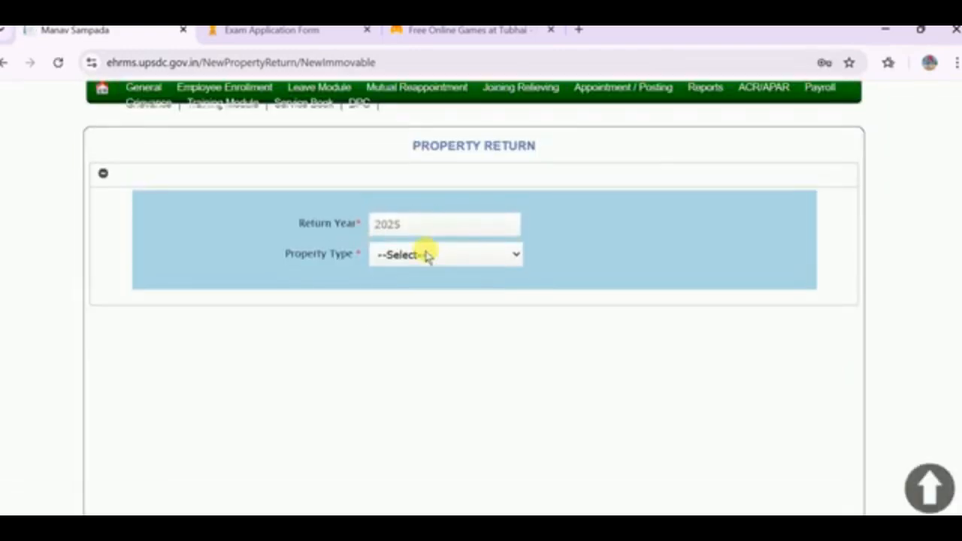
- Set the return's property type to Immovable and choose the option to declare assets
click(426, 255)
click(410, 295)
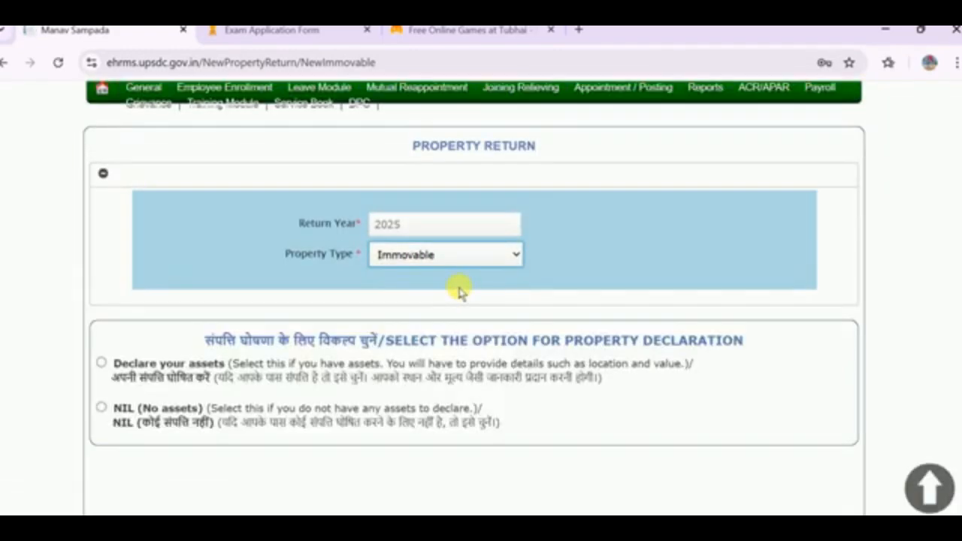
scroll(459, 291, down, 2)
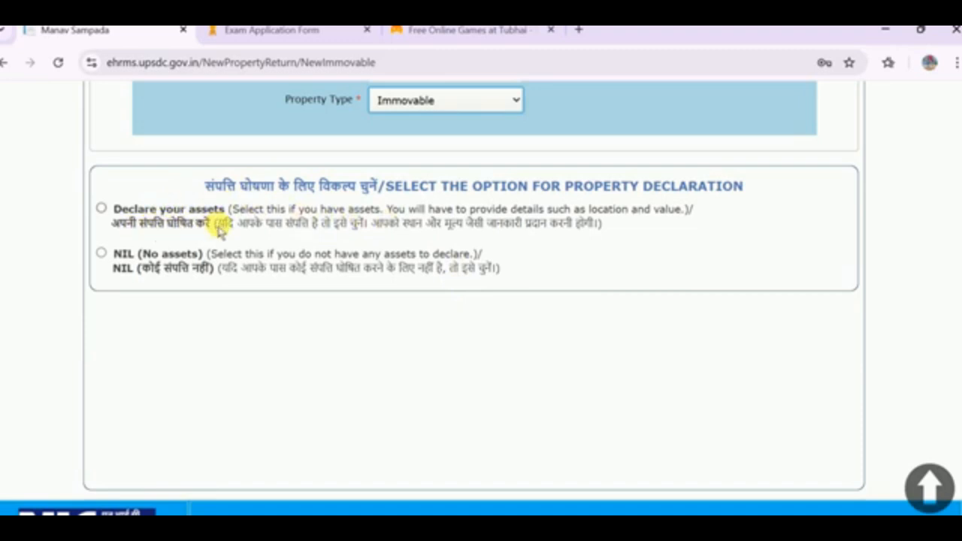
click(102, 209)
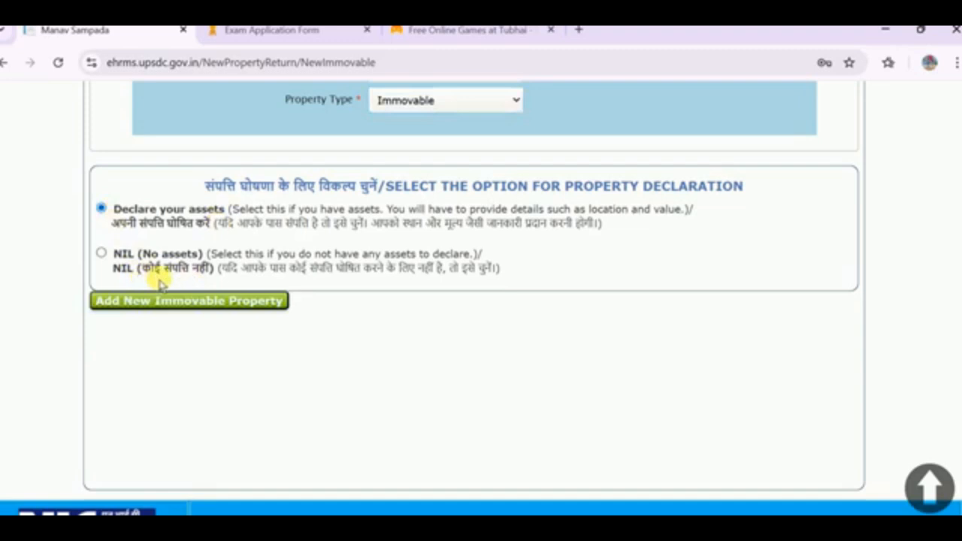
click(169, 303)
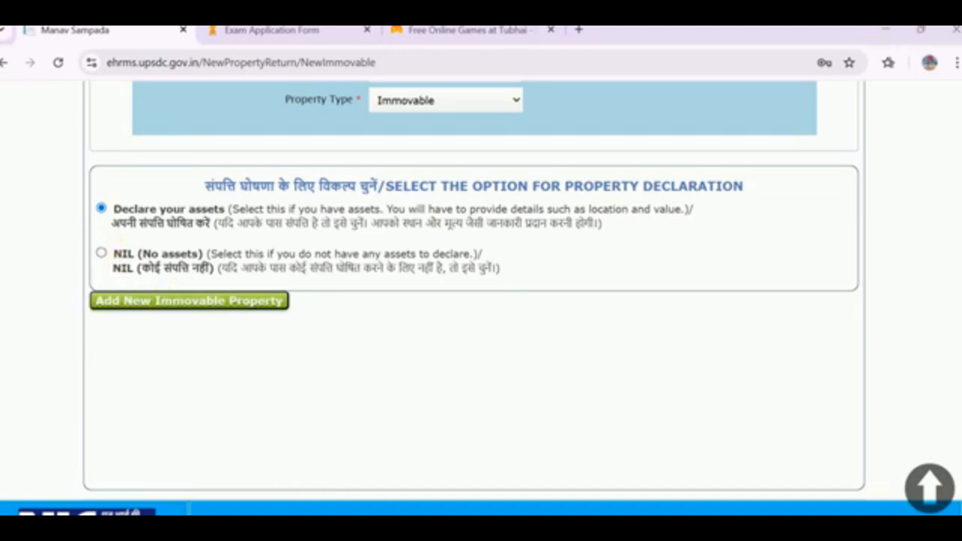
- Try the NIL (No assets) option by ticking the certification in the property declaration, and close the declaration
click(101, 251)
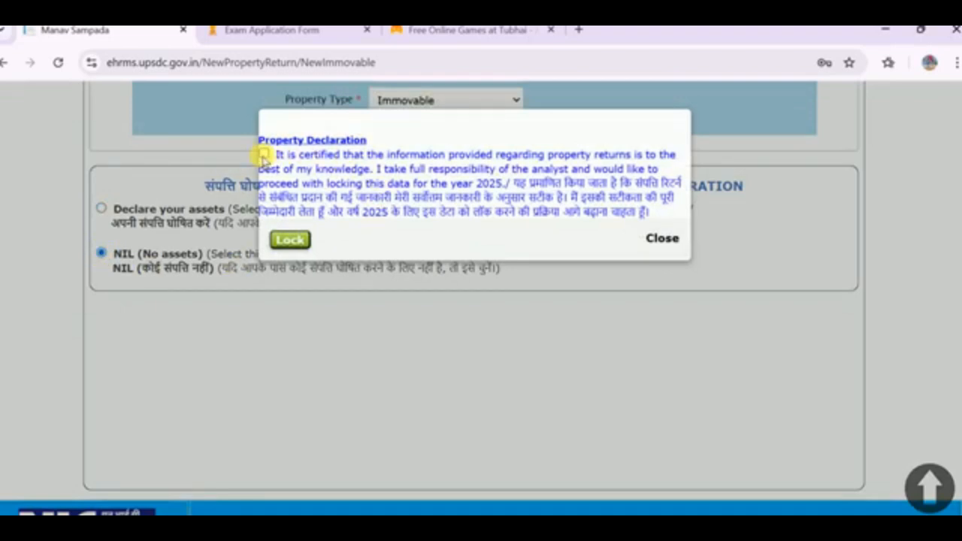
click(263, 155)
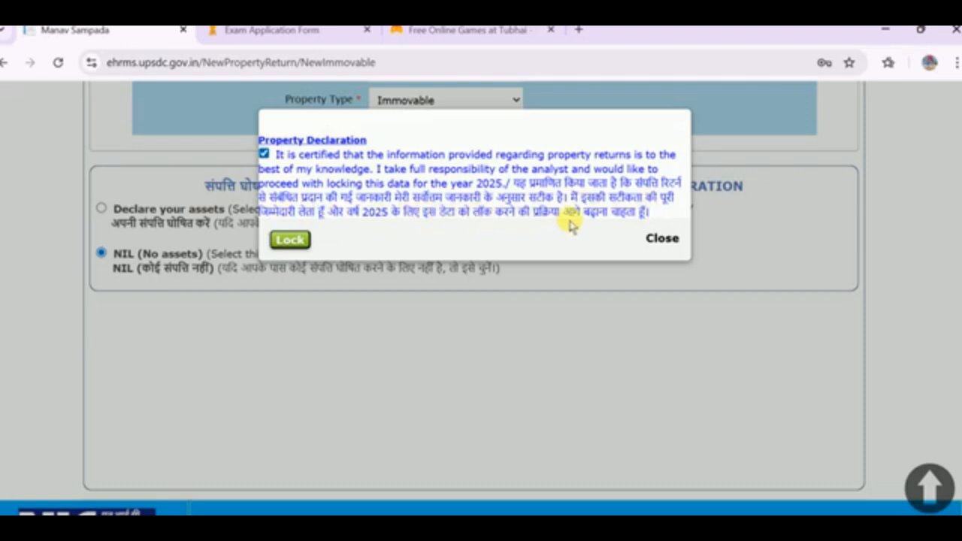
click(291, 241)
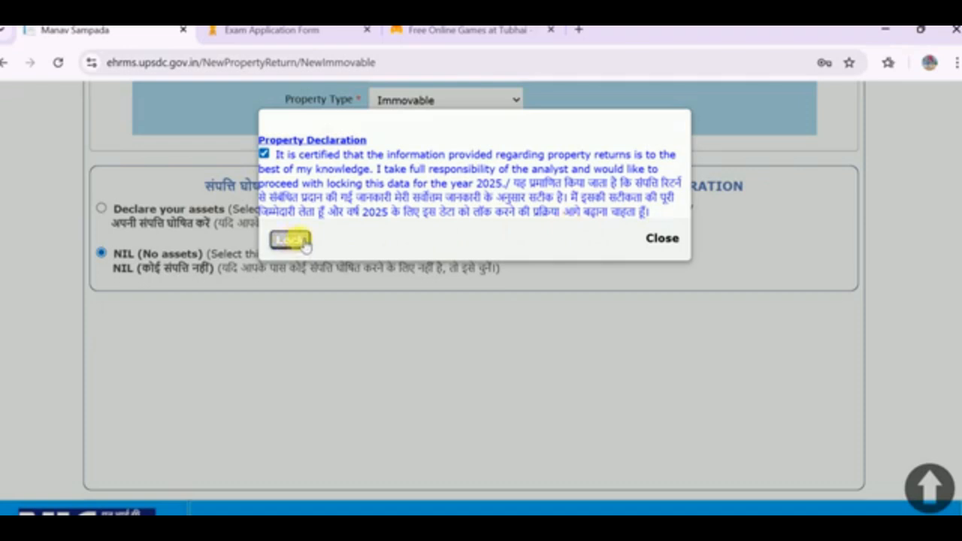
click(660, 239)
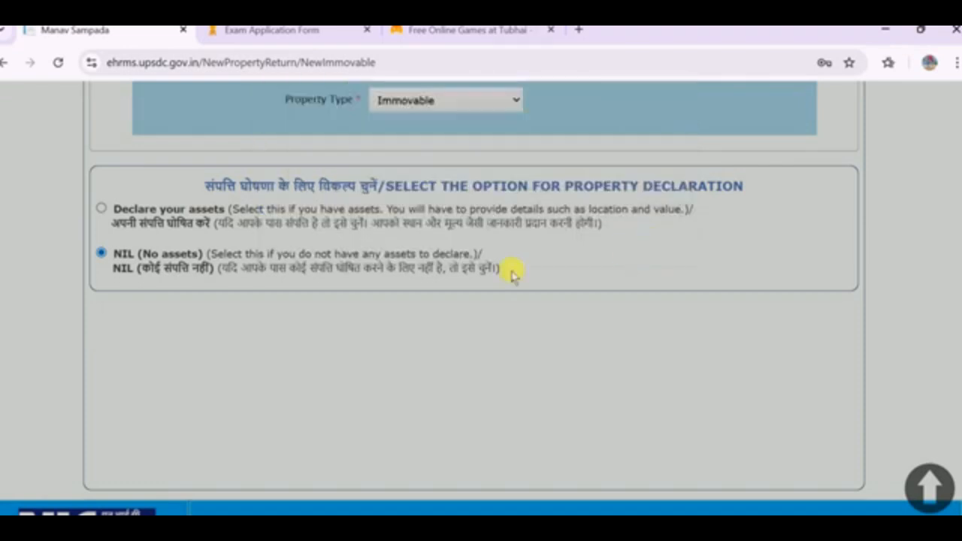
- Choose to declare assets and start a new immovable property entry with the property type Residential Land
click(100, 209)
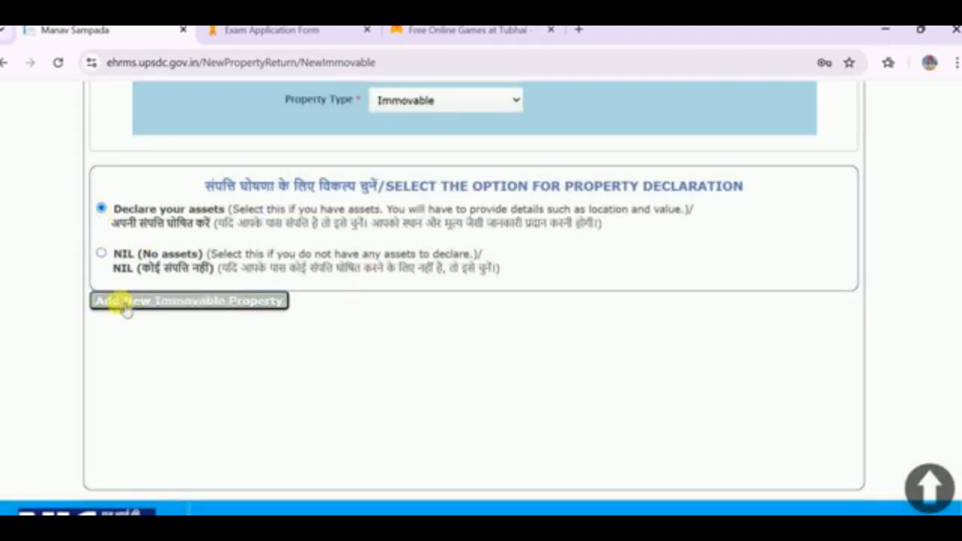
click(221, 302)
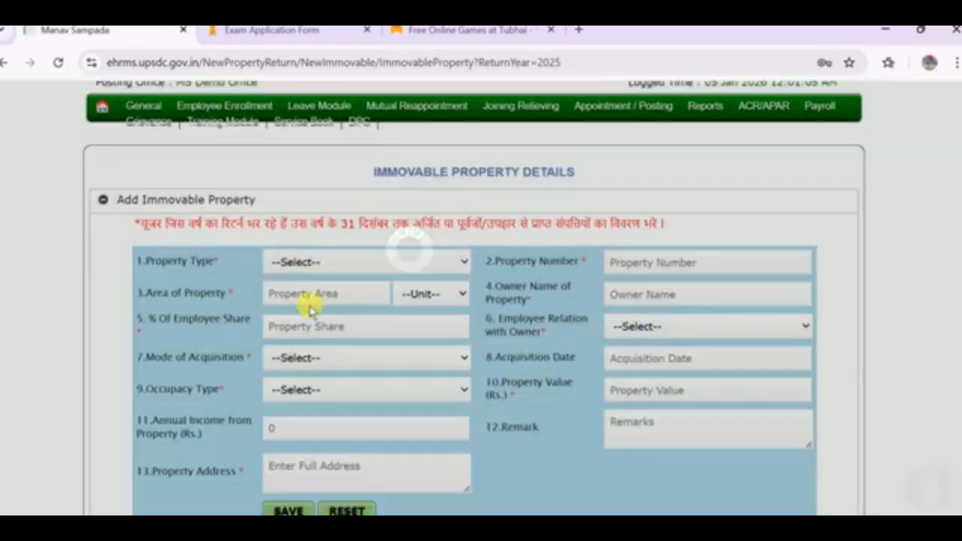
scroll(310, 310, down, 1)
click(293, 172)
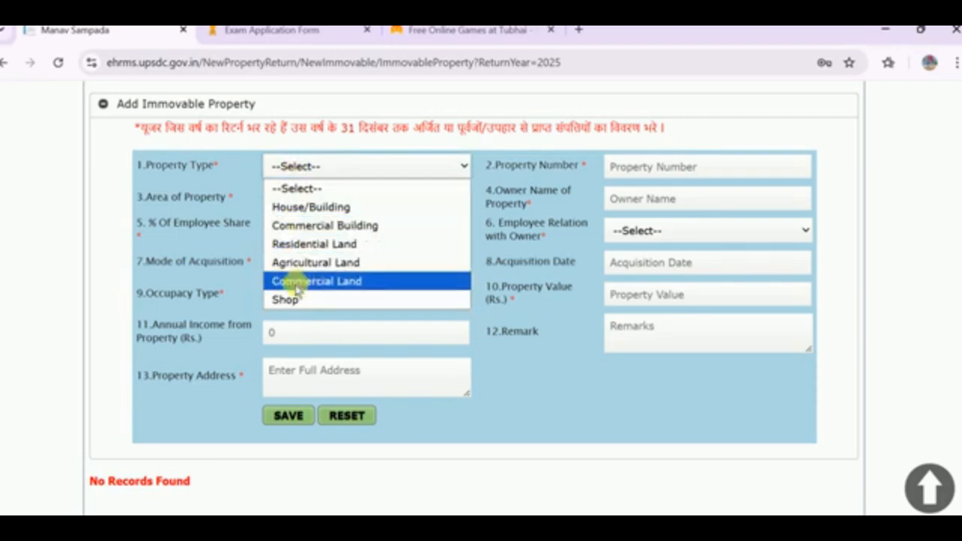
click(304, 244)
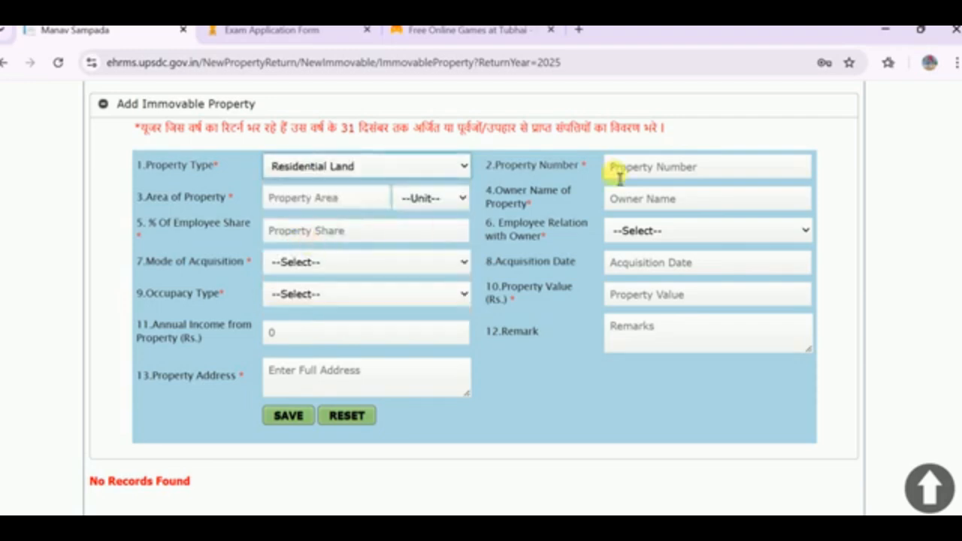
- Enter 456 as the property number and 1000 Square Feet as the area of the property
click(628, 174)
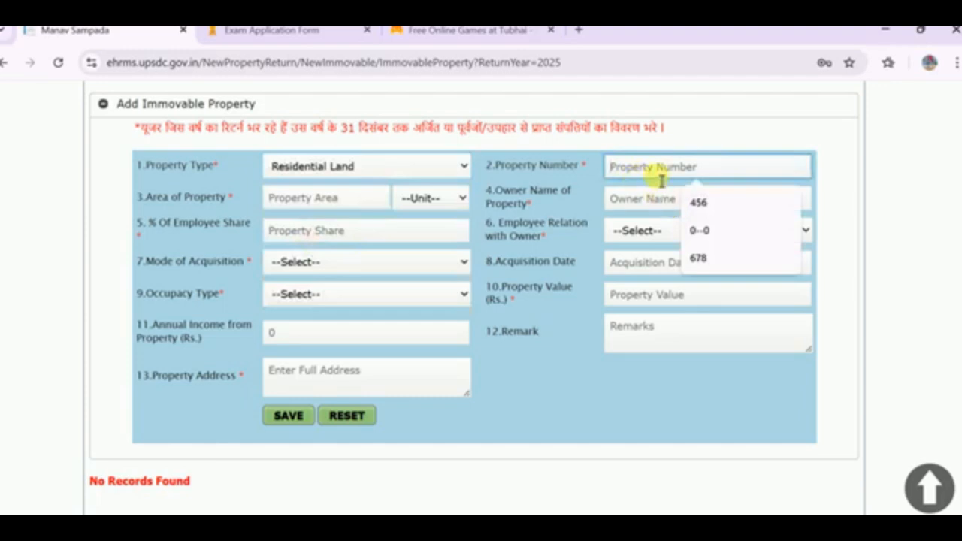
click(688, 202)
click(278, 201)
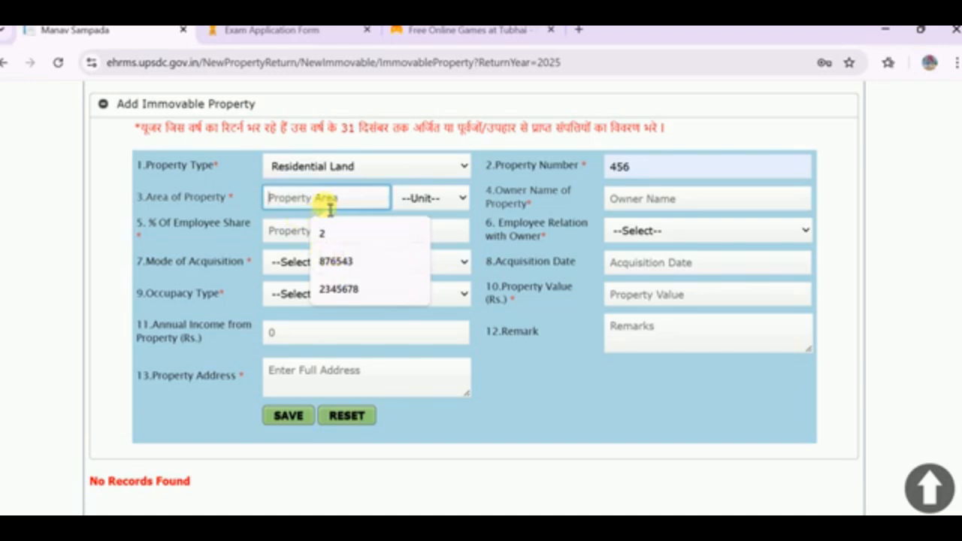
text(1000)
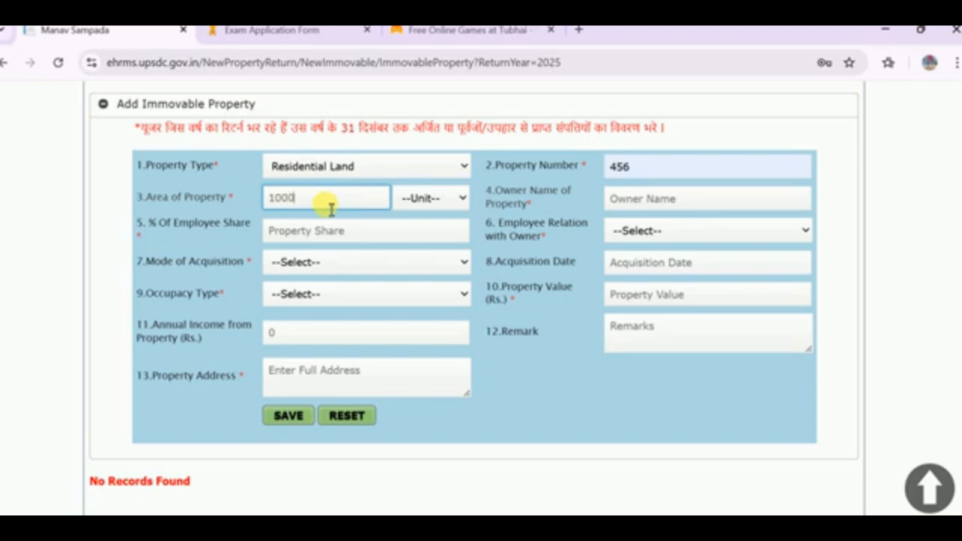
click(432, 197)
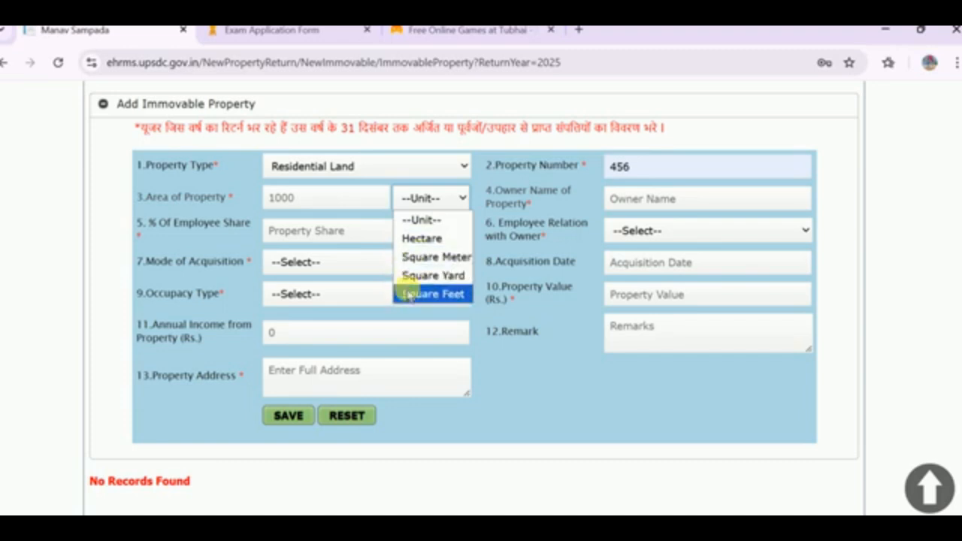
click(412, 294)
- Fill in the property owner's name and set the employee share to 100 percent
click(614, 197)
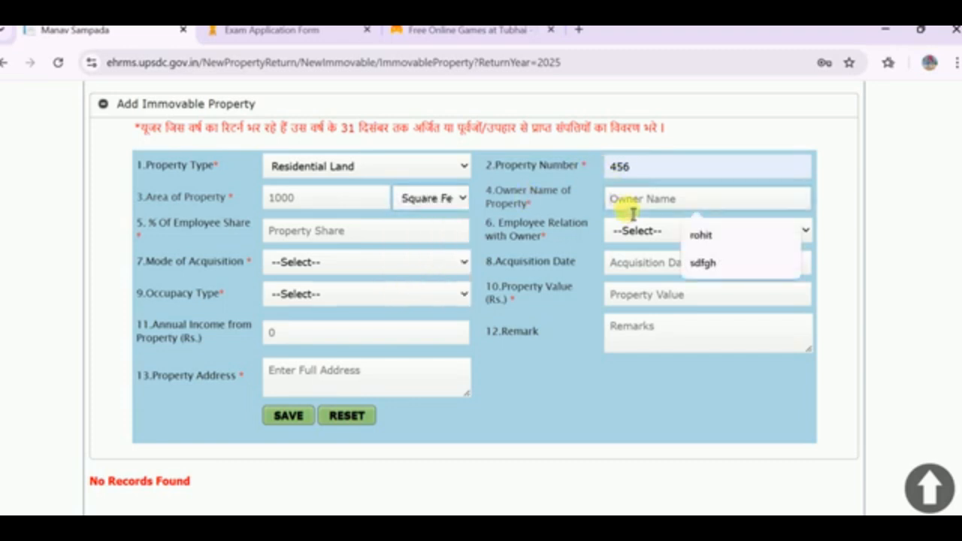
click(691, 233)
click(370, 238)
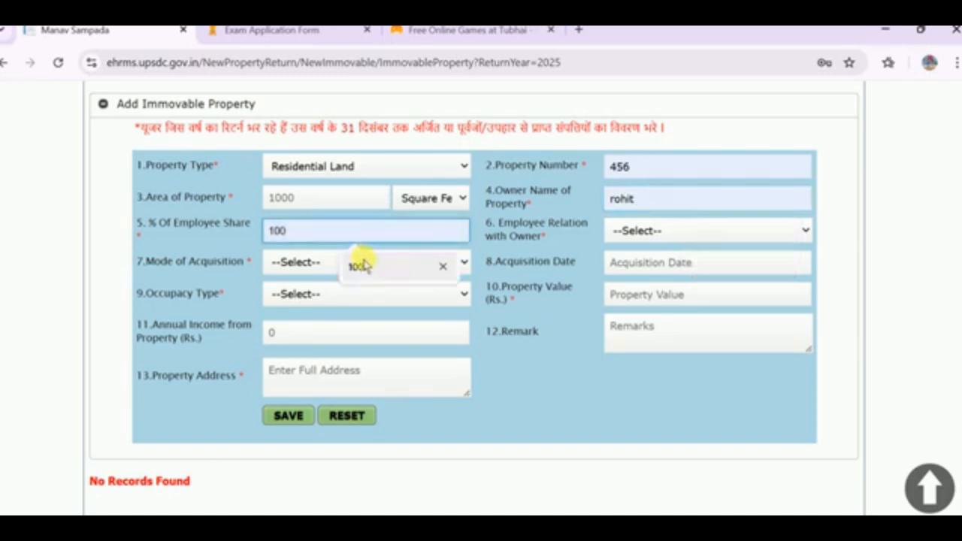
click(366, 263)
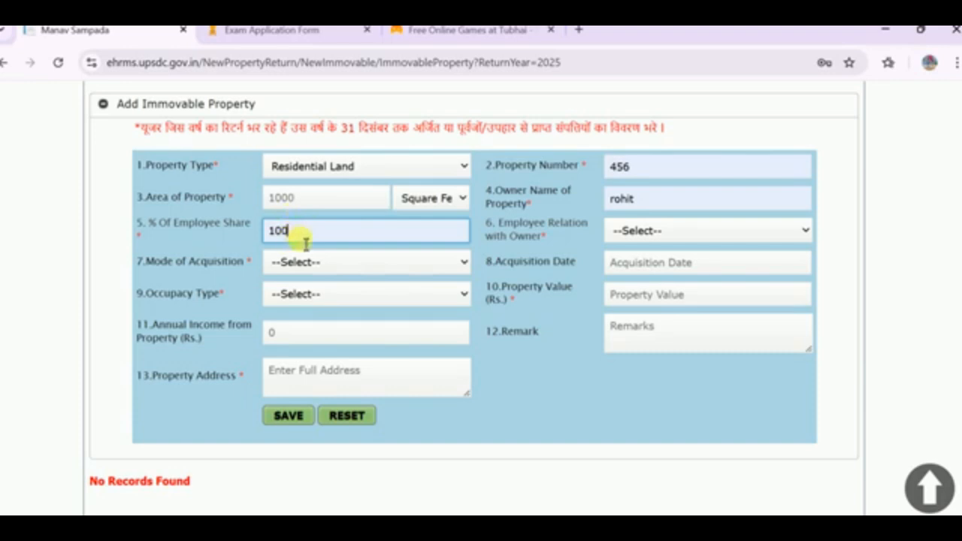
- Set the employee's relation with the owner to Self and the mode of acquisition to Purchase
click(666, 231)
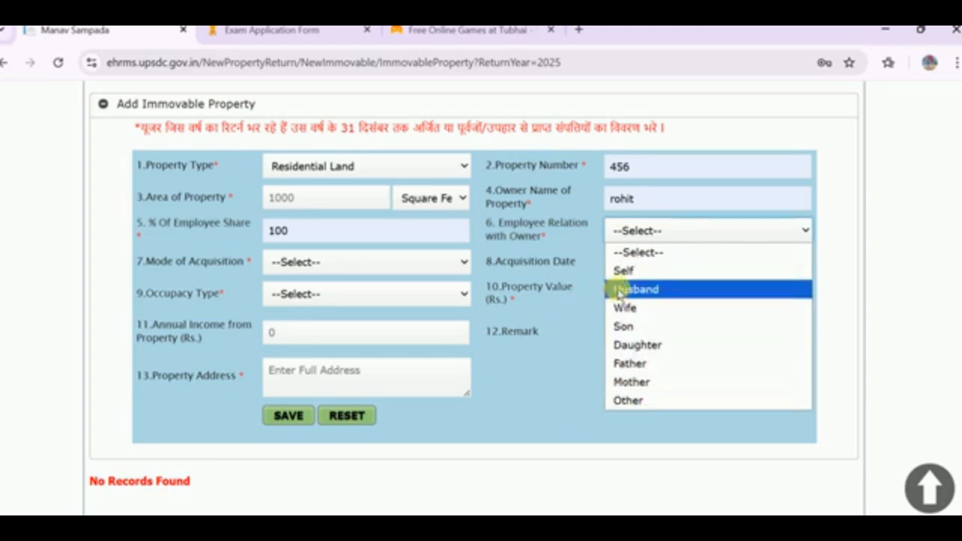
click(638, 271)
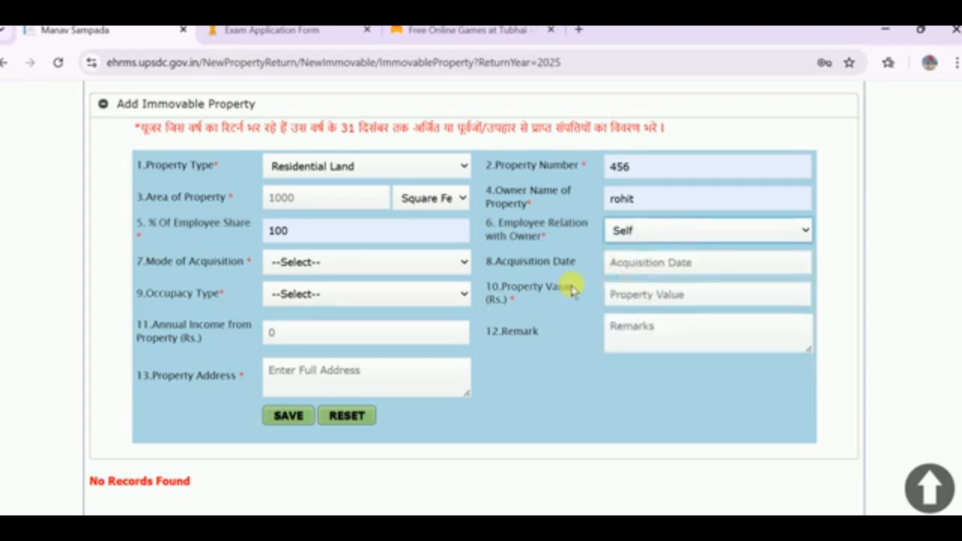
click(313, 265)
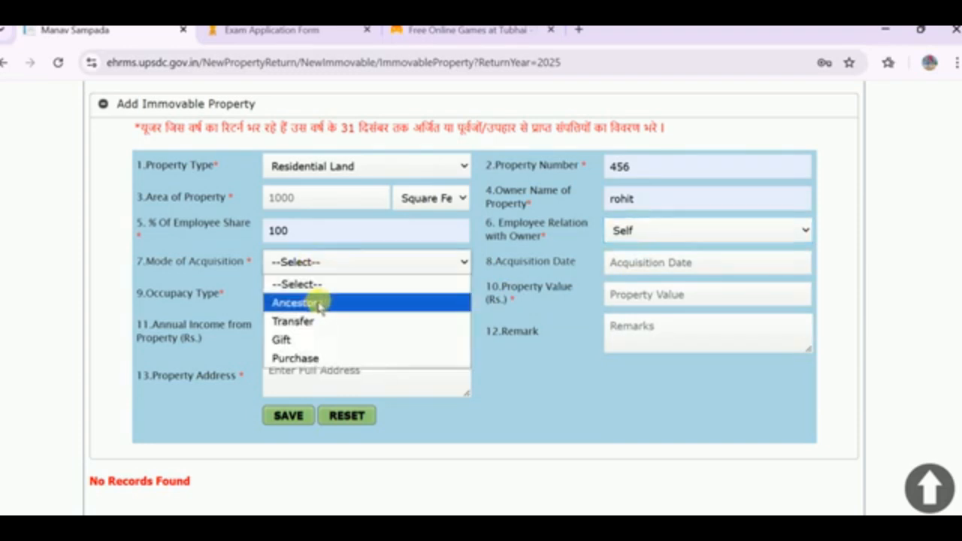
click(303, 358)
click(648, 275)
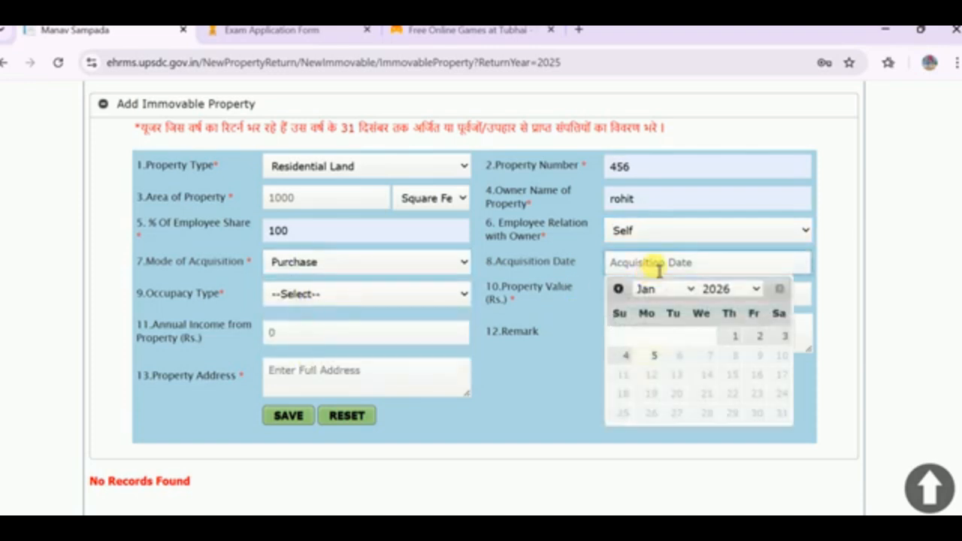
click(722, 287)
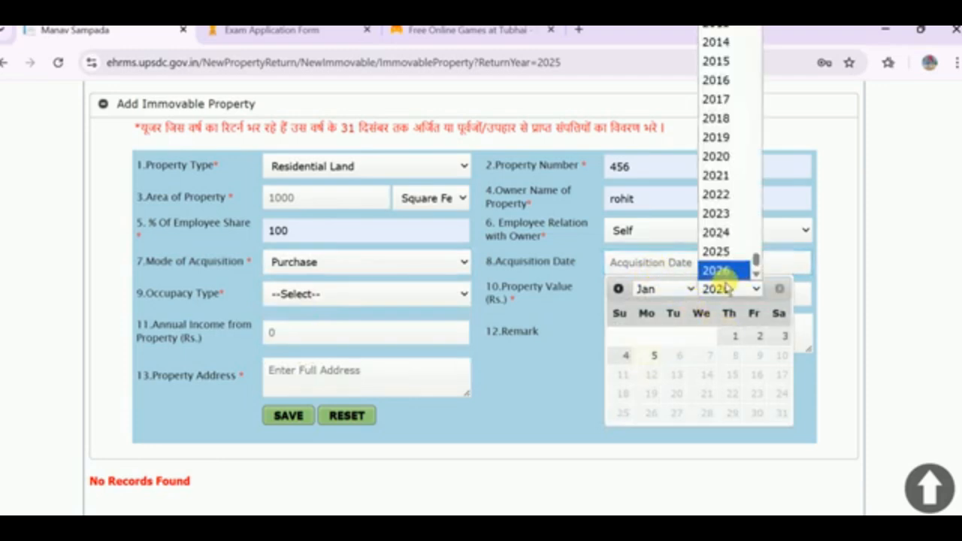
click(718, 251)
click(673, 289)
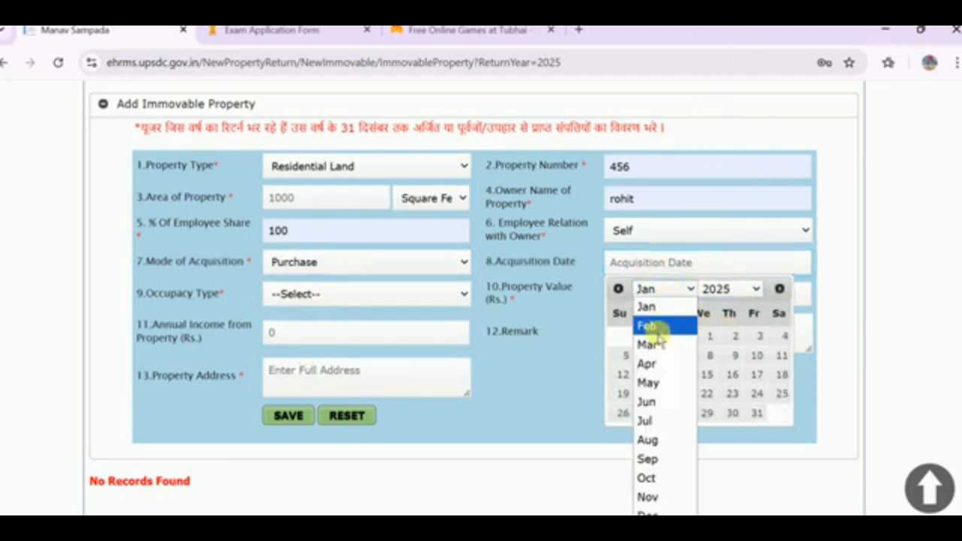
click(654, 366)
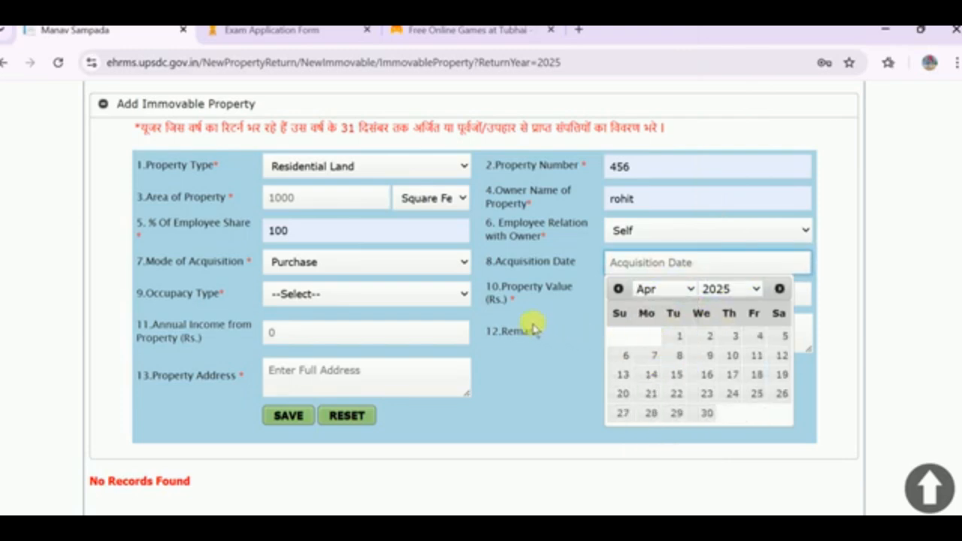
- Clear the annual income from the property and set the occupancy type to Self Occupied
click(314, 342)
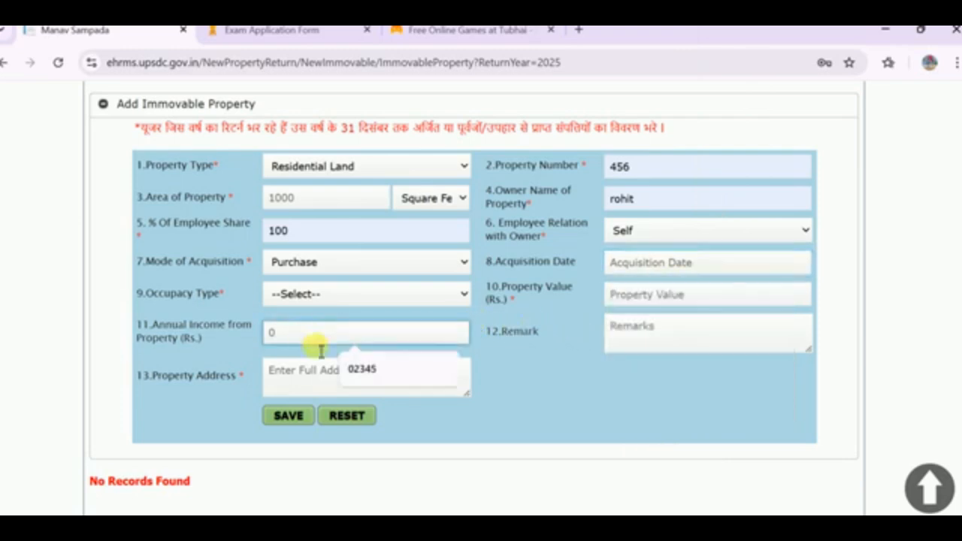
text(0)
key(BackSpace)
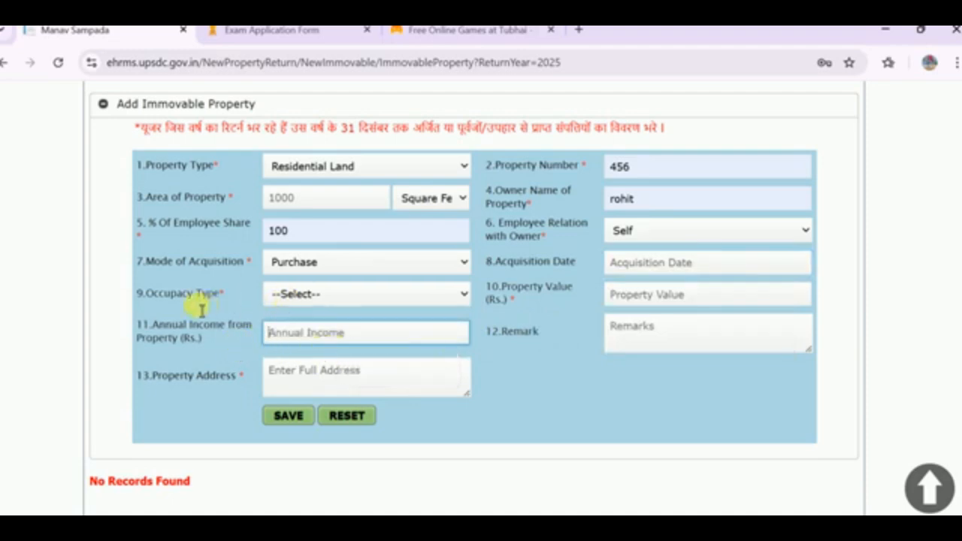
click(289, 293)
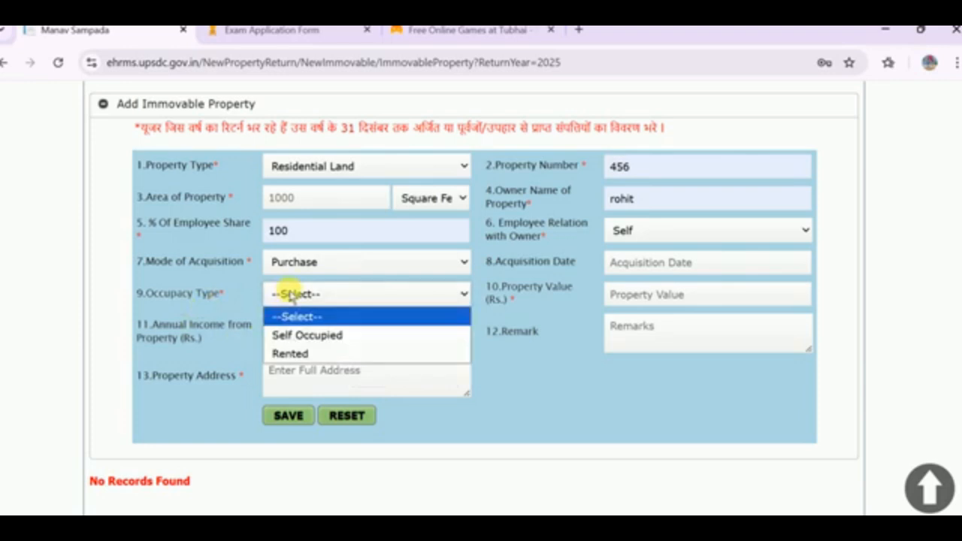
click(287, 335)
- Set the property's acquisition date to 01/01/2025
click(650, 264)
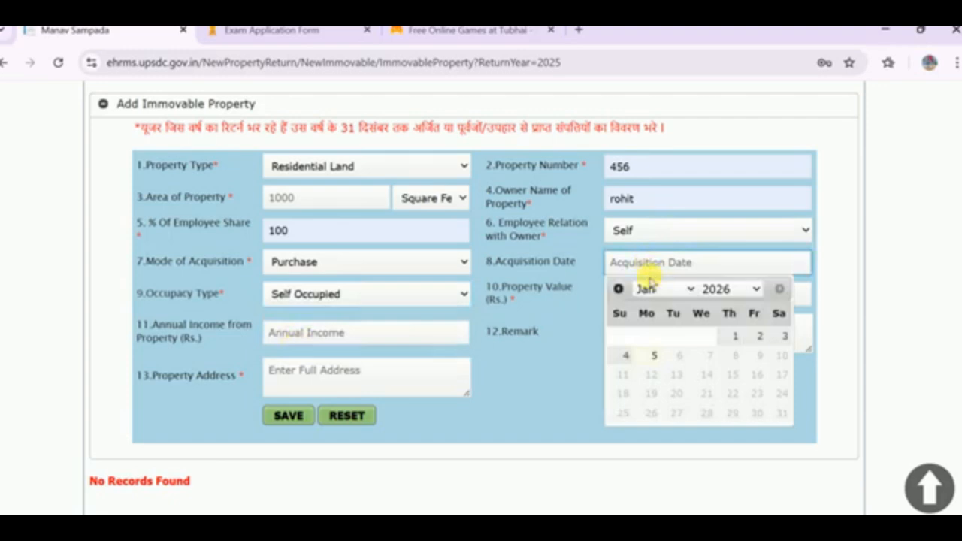
click(727, 293)
click(726, 293)
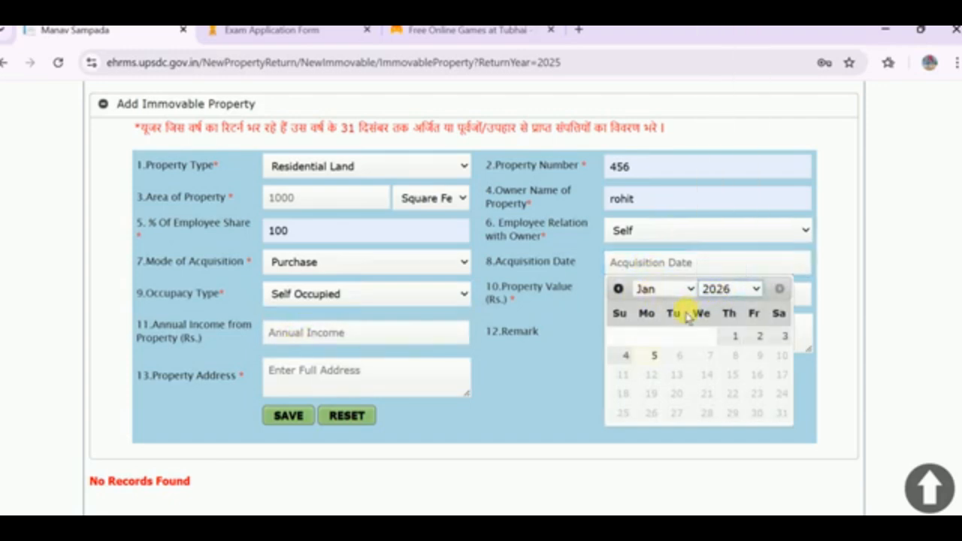
click(725, 289)
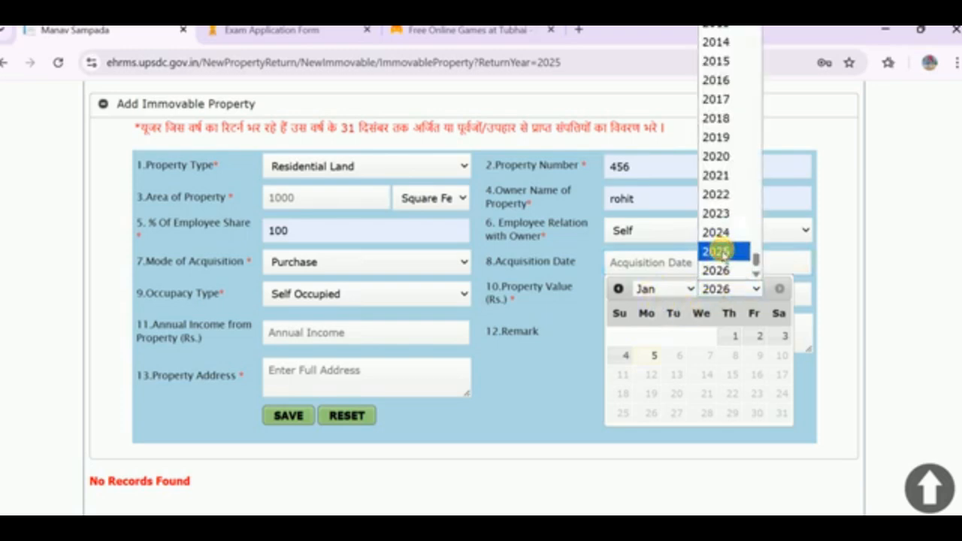
click(722, 254)
click(694, 337)
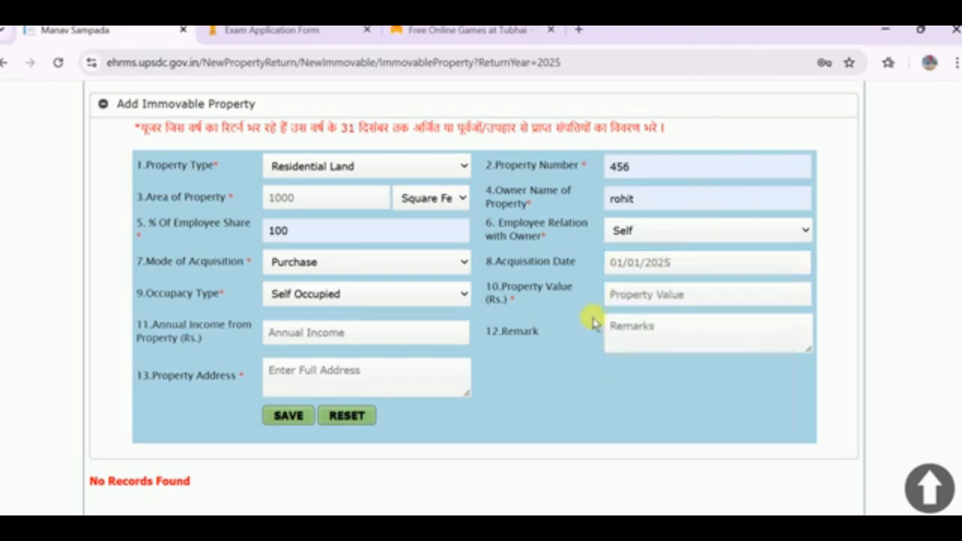
- Enter 20000000 as the property value in rupees, leaving annual income and remarks blank
click(652, 300)
click(700, 329)
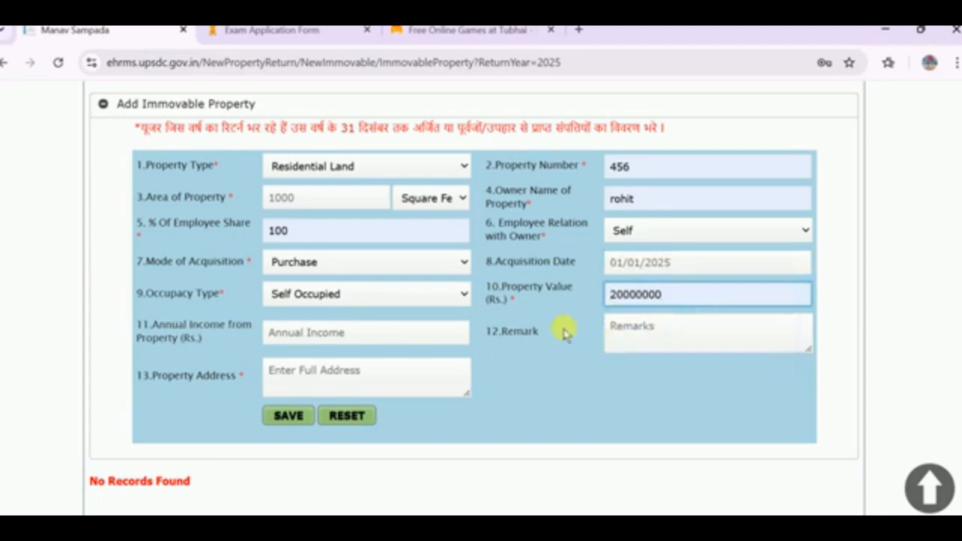
scroll(564, 331, down, 1)
click(344, 264)
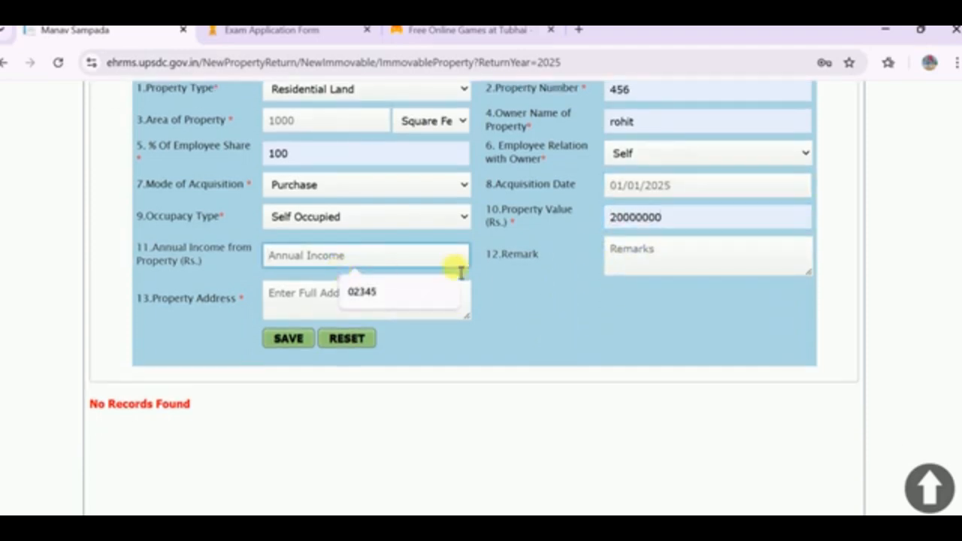
click(657, 262)
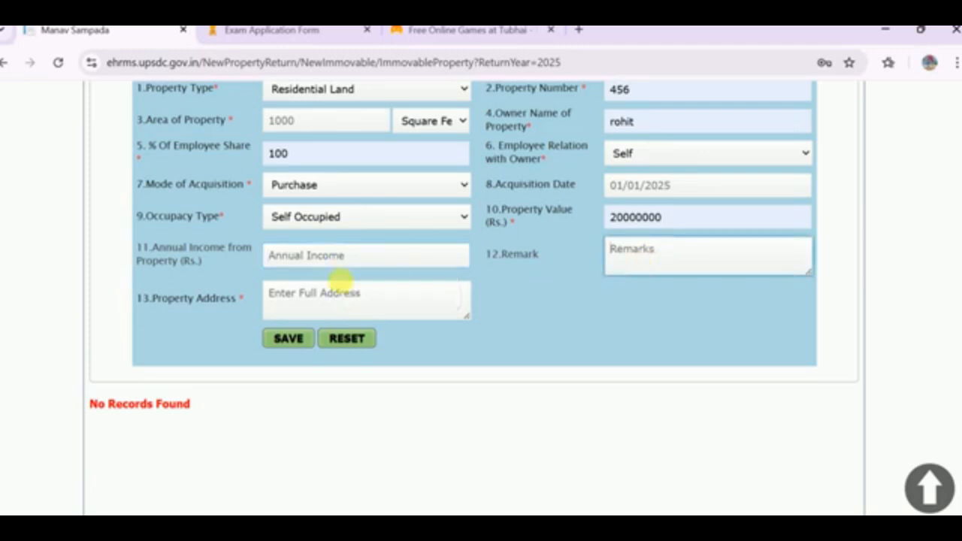
- Enter abc as the property address, then save the immovable property entry and confirm the save
click(304, 309)
text(a)
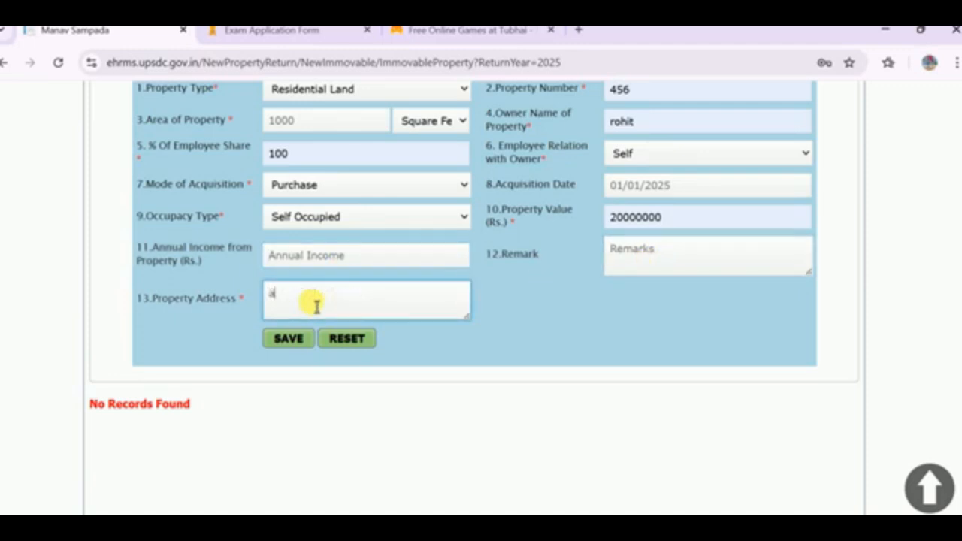
text(bc)
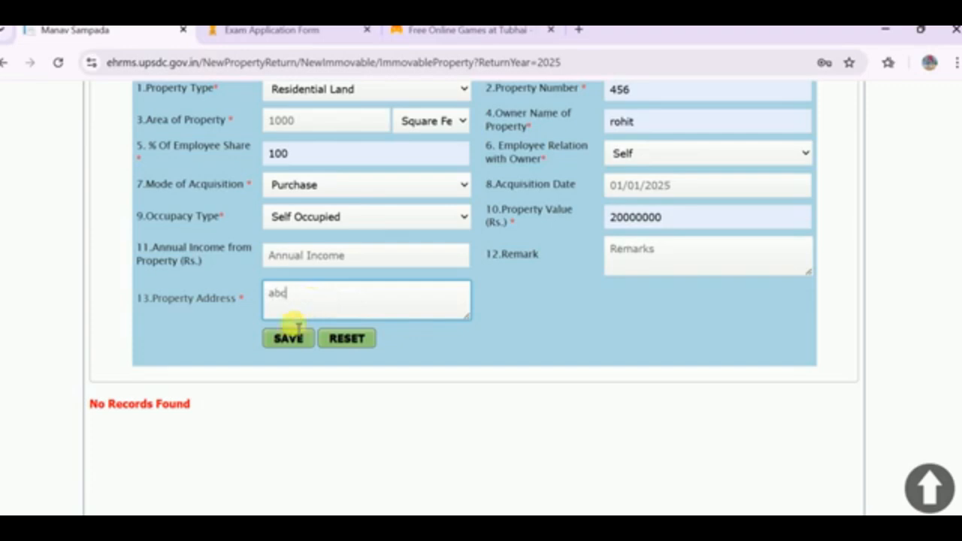
click(287, 338)
click(603, 168)
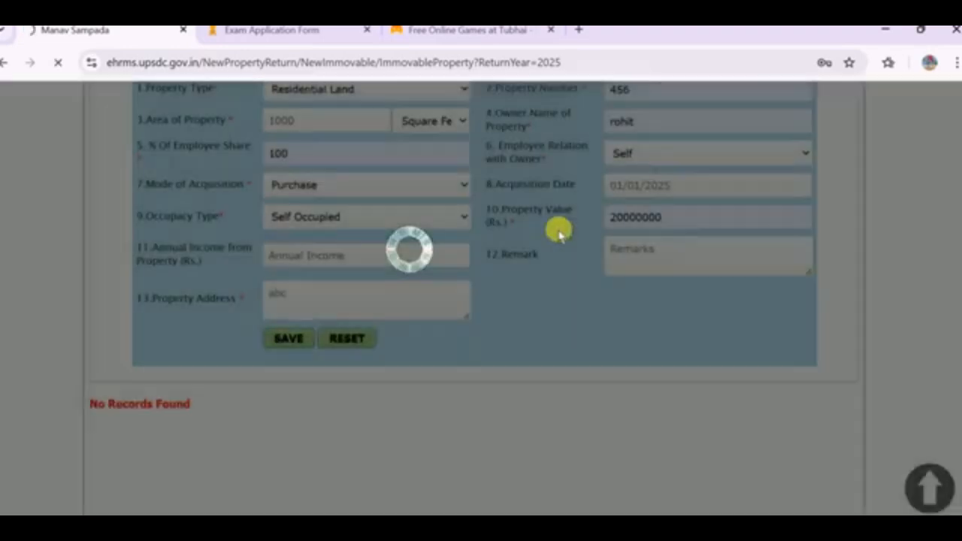
- Choose Immovable as the property type in the 2025 return to display the saved property details
scroll(496, 218, down, 5)
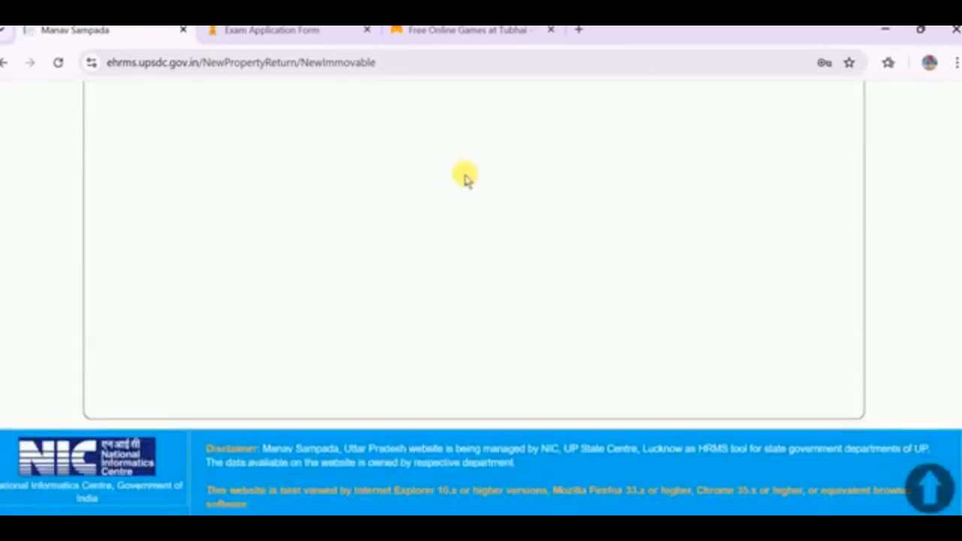
scroll(458, 226, up, 3)
click(436, 264)
click(437, 300)
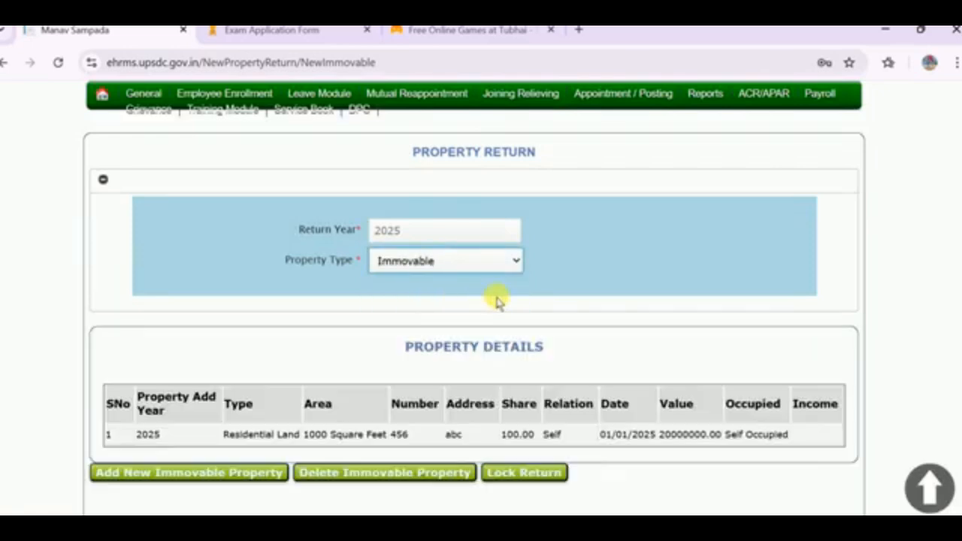
scroll(526, 297, down, 1)
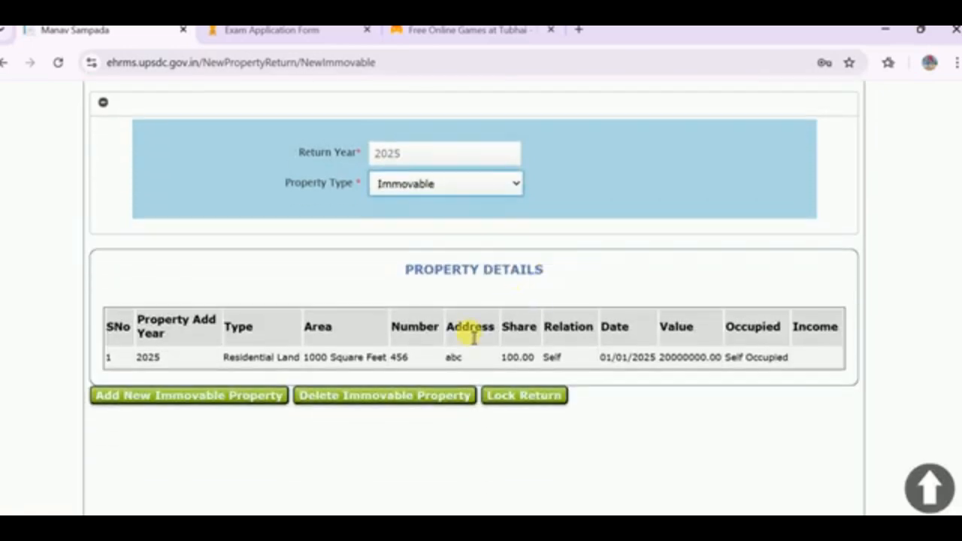
- Open the entry form for another immovable property and examine its fields and the list of saved entries
click(225, 401)
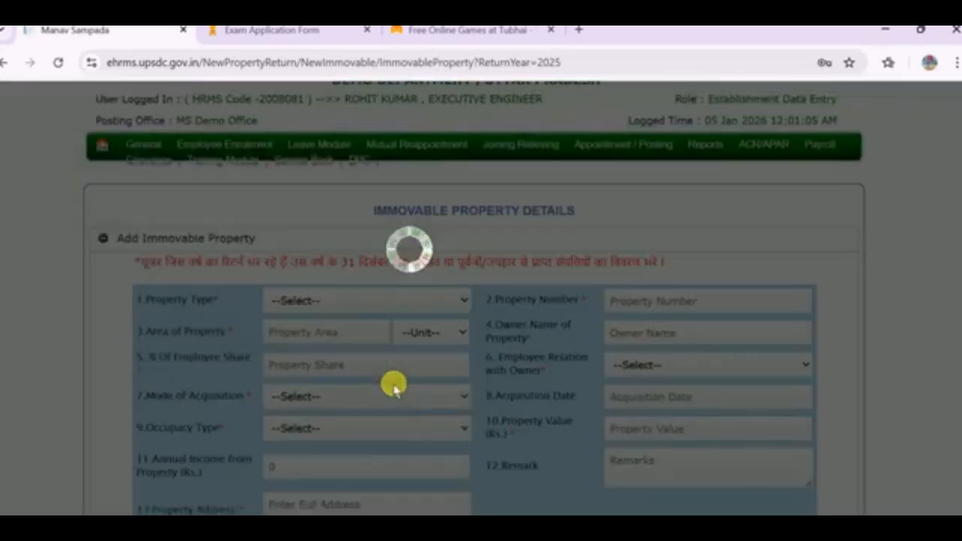
scroll(396, 390, down, 4)
scroll(387, 360, up, 3)
scroll(474, 393, down, 5)
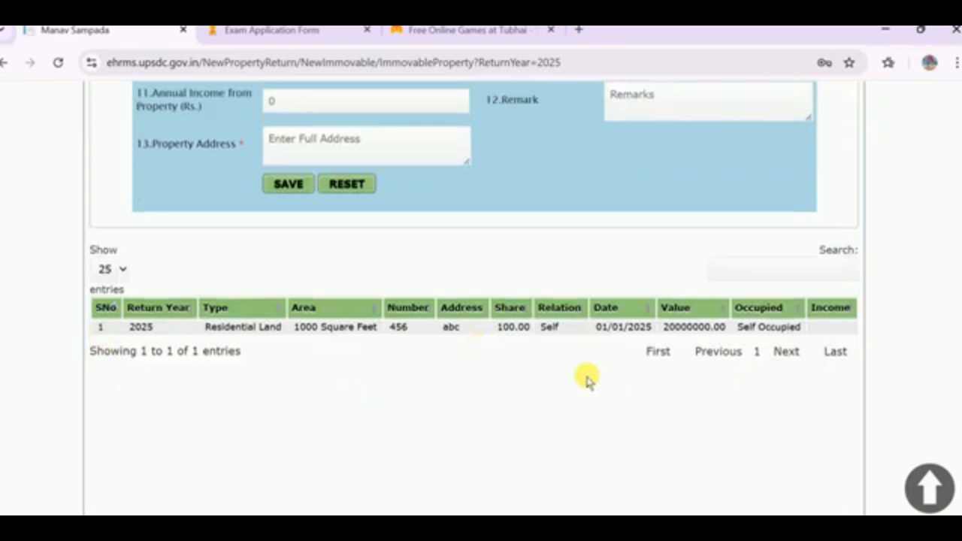
scroll(587, 380, up, 4)
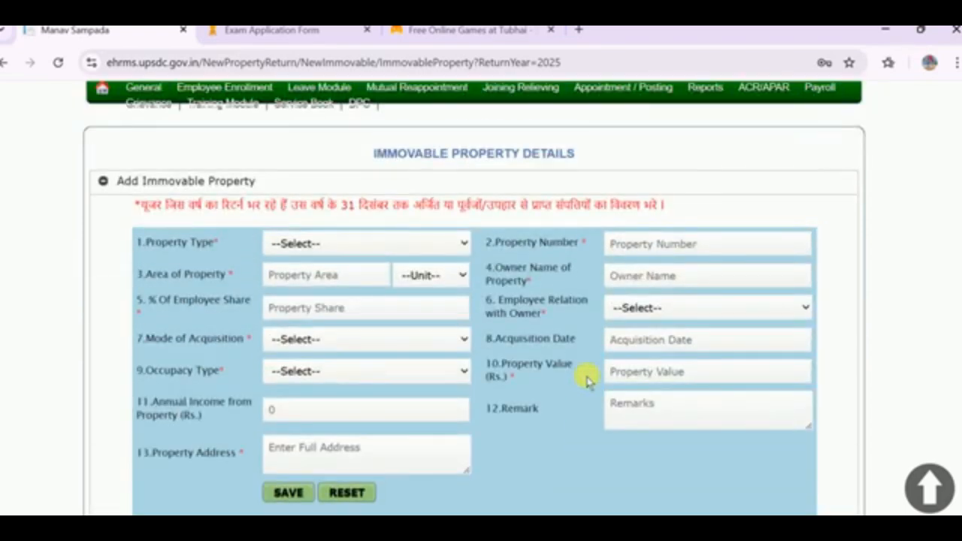
scroll(468, 367, up, 1)
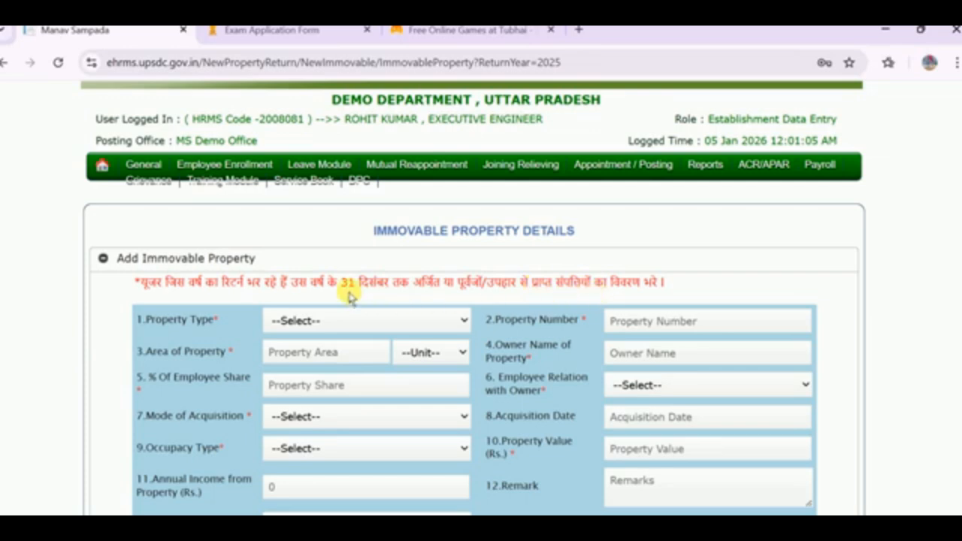
- Go back to filling the property return and choose Movable as the property type for 2025
scroll(335, 293, up, 1)
mouse_move(142, 241)
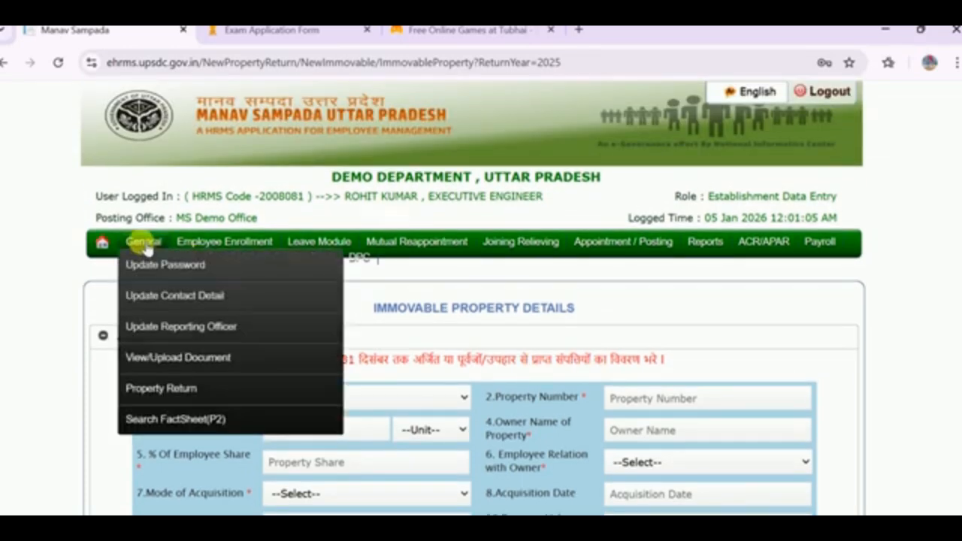
mouse_move(161, 388)
click(404, 415)
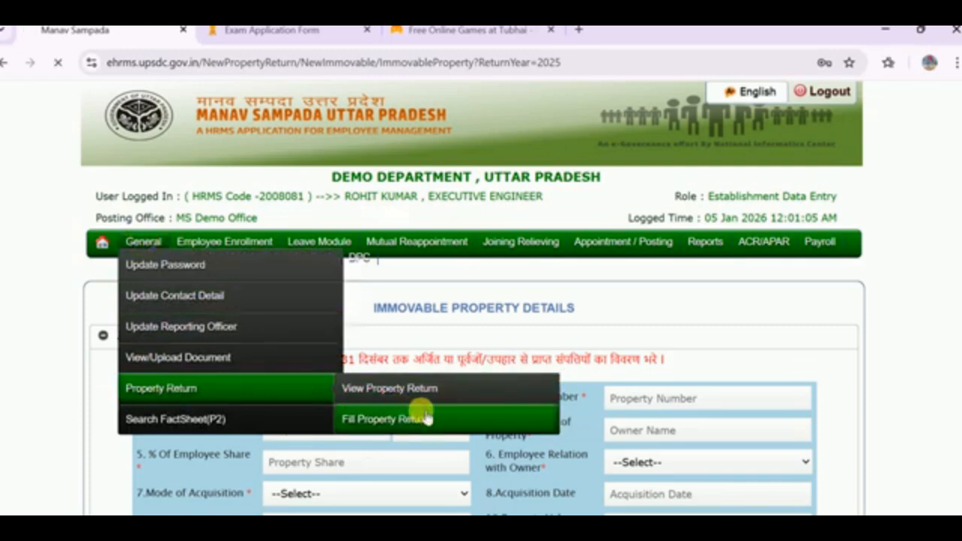
scroll(421, 398, down, 2)
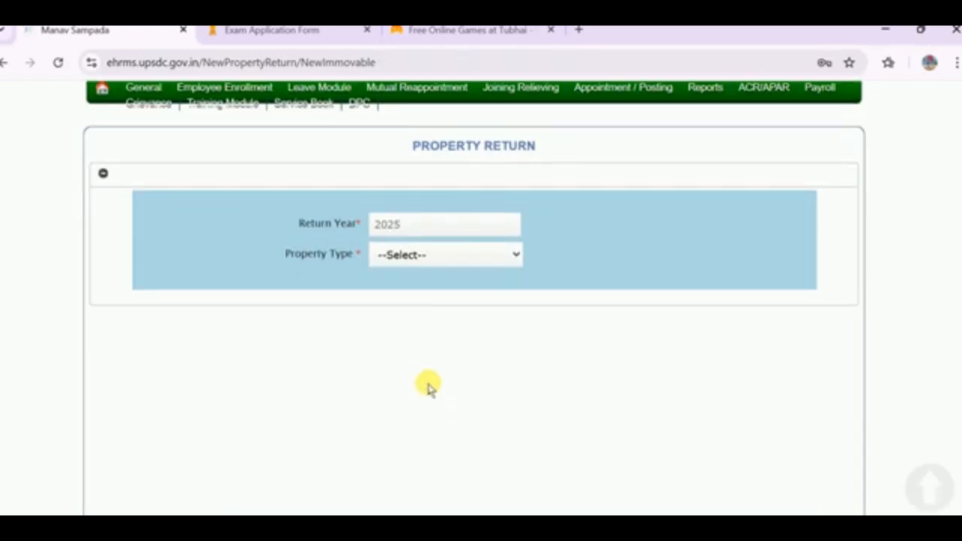
click(412, 257)
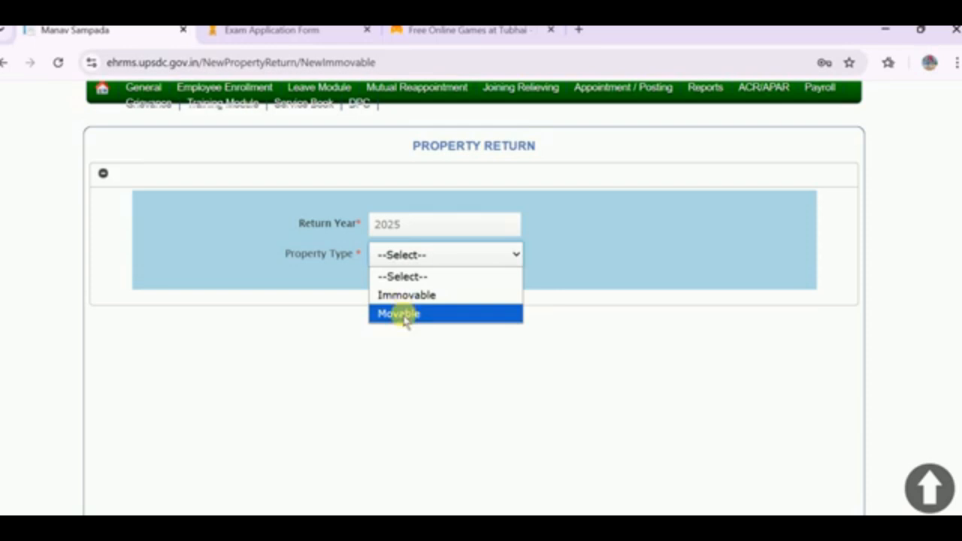
click(404, 316)
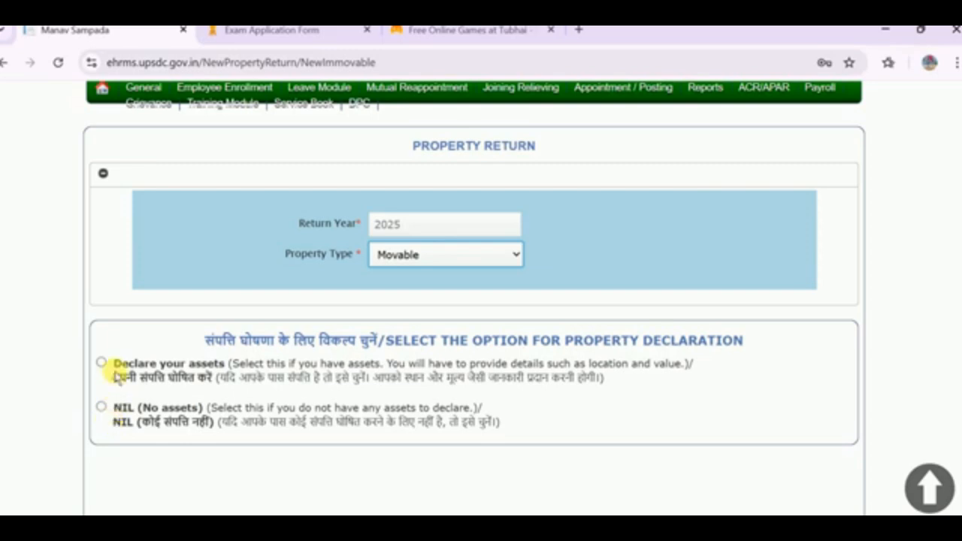
- Try the NIL (No assets) option for movable property, close its declaration without locking, and choose Declare your assets instead
click(101, 407)
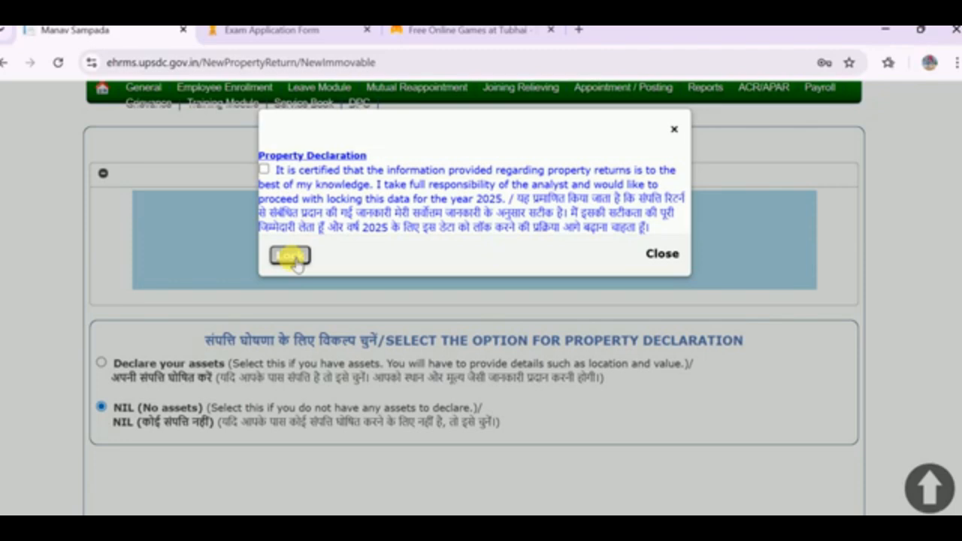
click(660, 252)
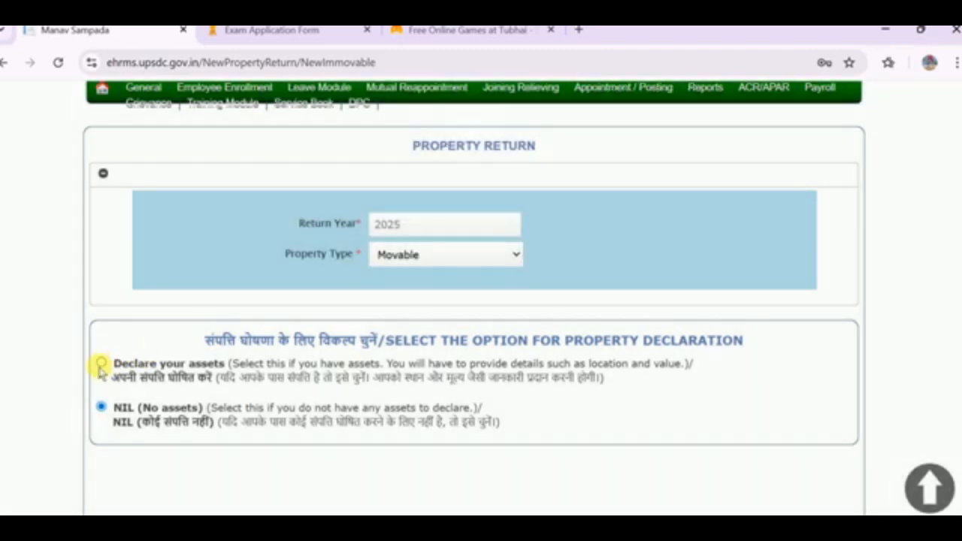
click(101, 364)
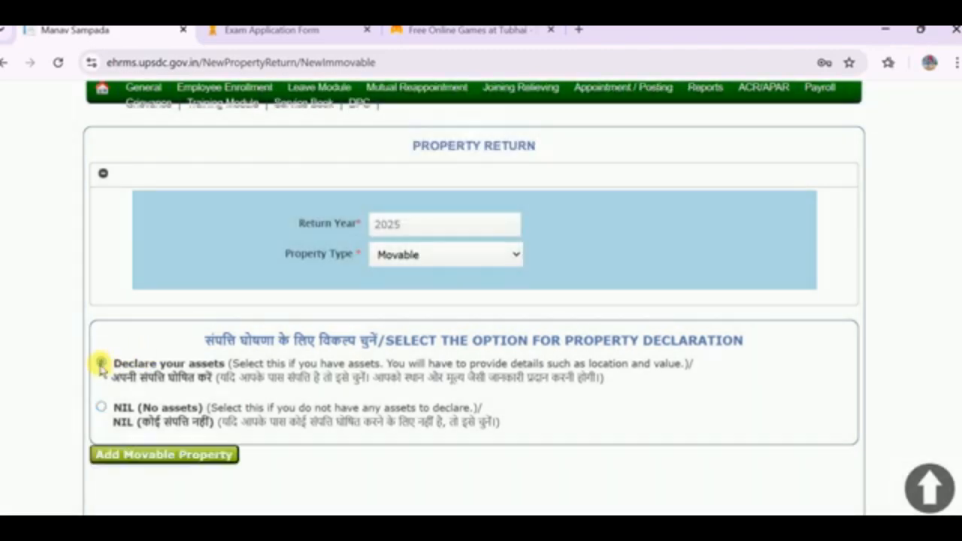
- Start a new movable property entry for 2025 with article type Share and purchase date 07/01/2025
click(129, 455)
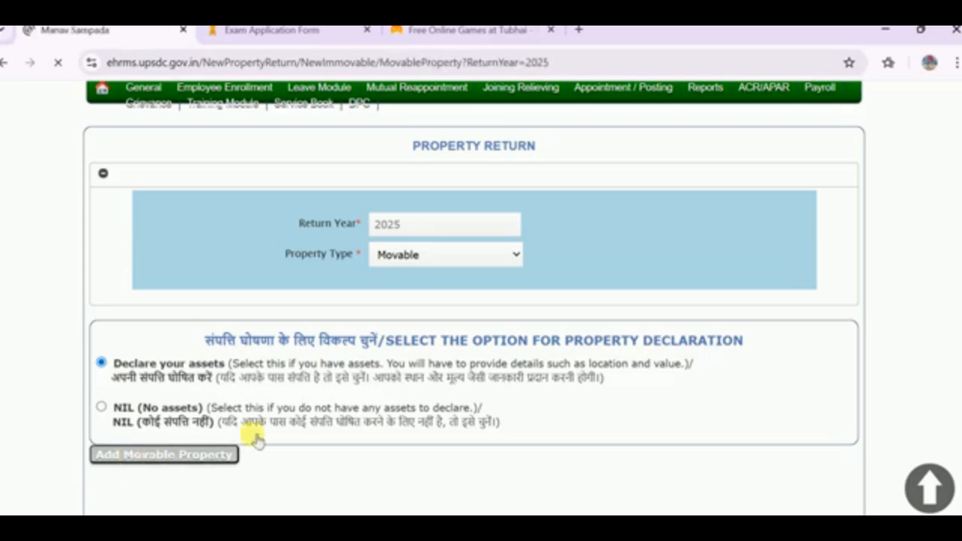
scroll(259, 425, down, 1)
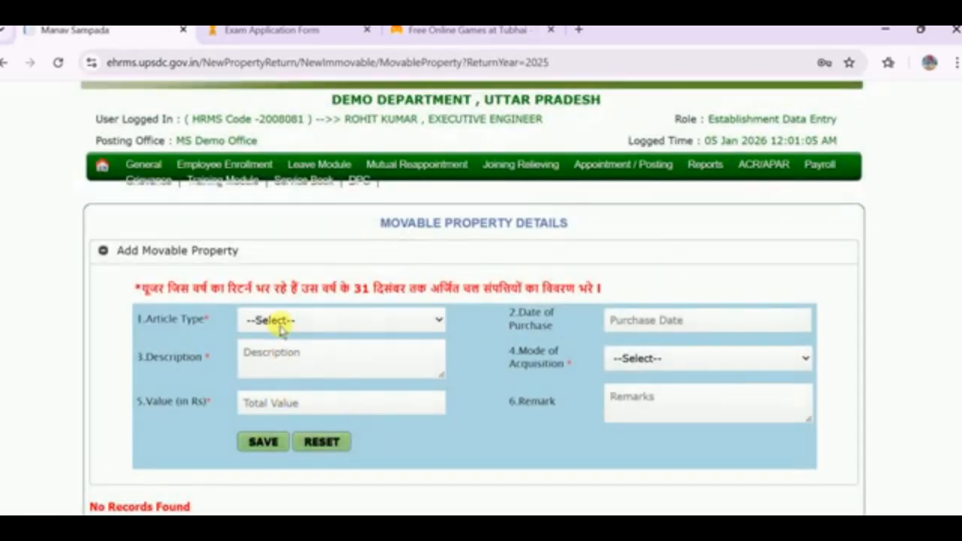
click(283, 320)
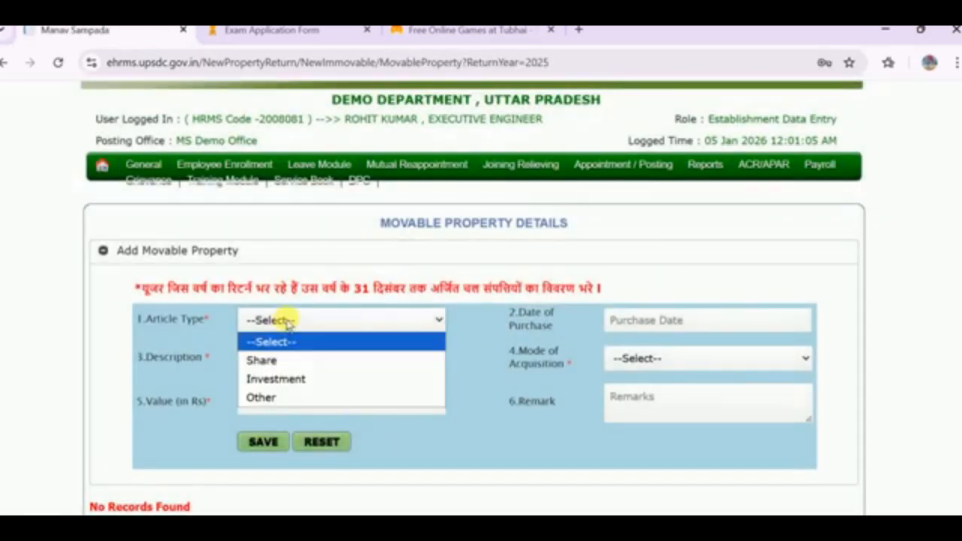
click(285, 363)
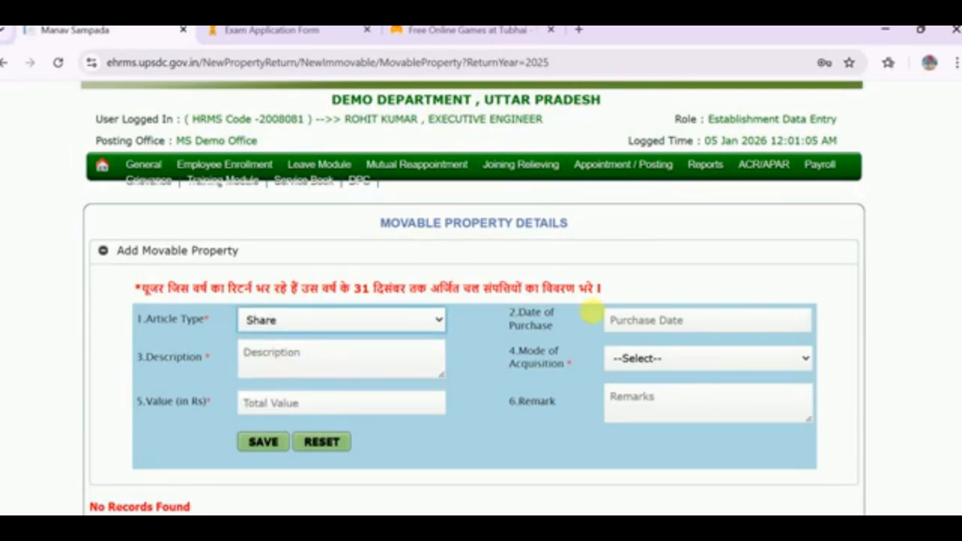
click(661, 323)
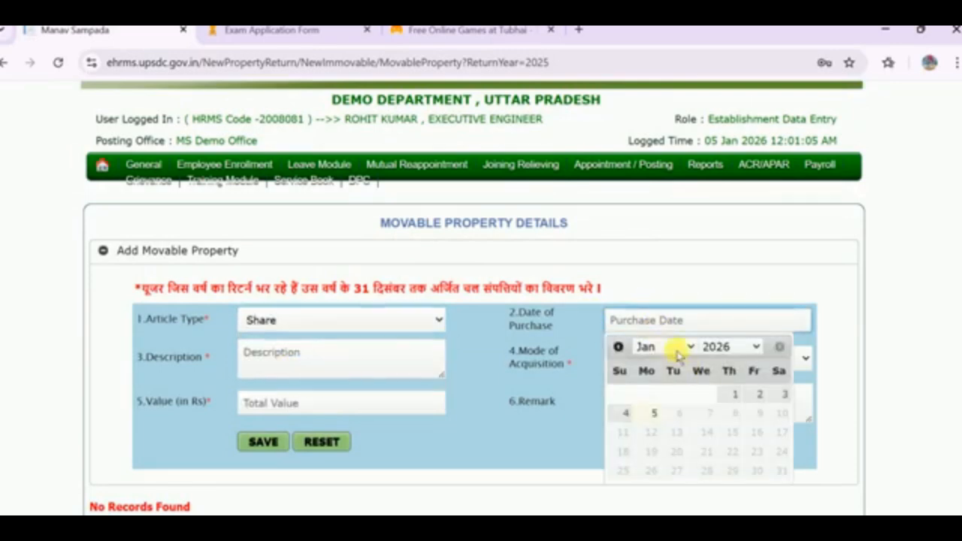
click(721, 346)
click(719, 315)
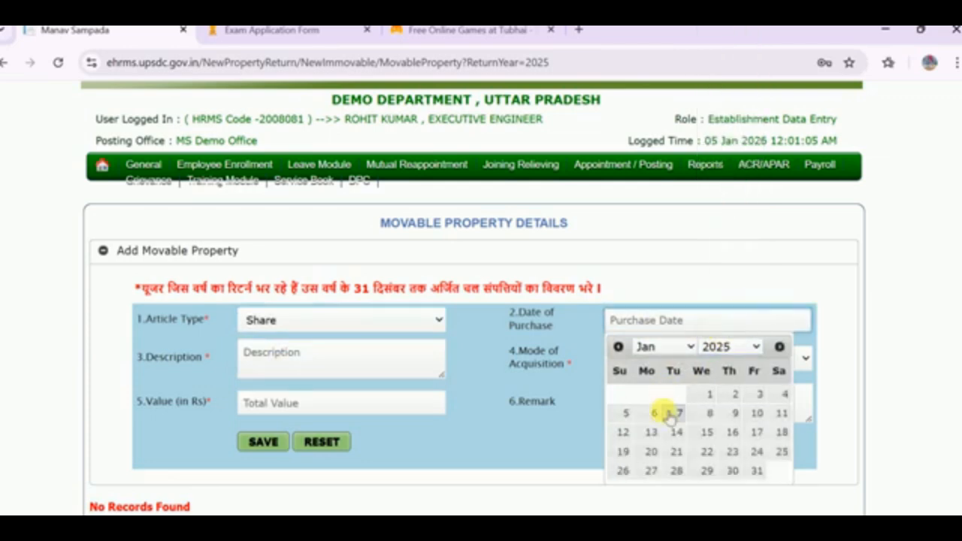
click(674, 413)
- Enter the description dfgjkh, acquisition mode Purchase and value 45678, and save the movable property without remarks
click(299, 373)
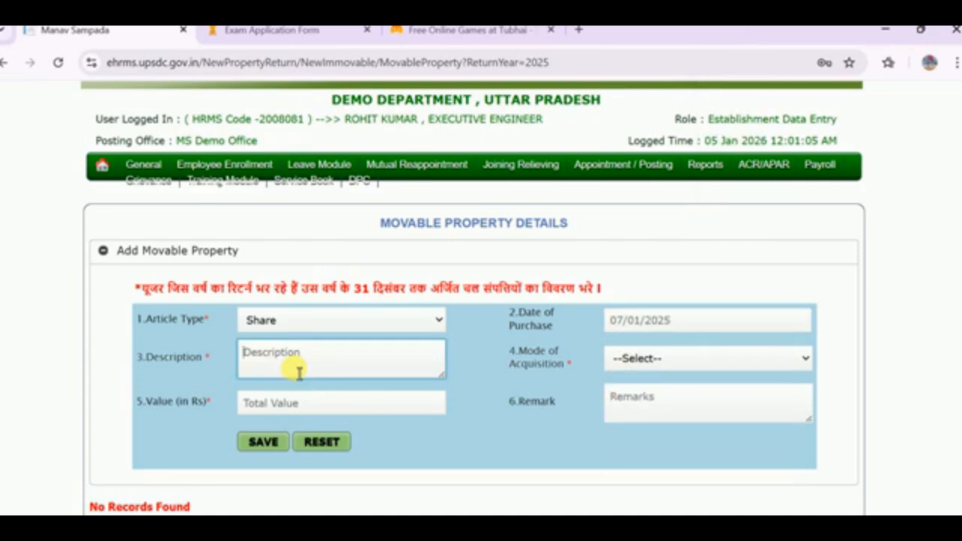
text(dfgjkh)
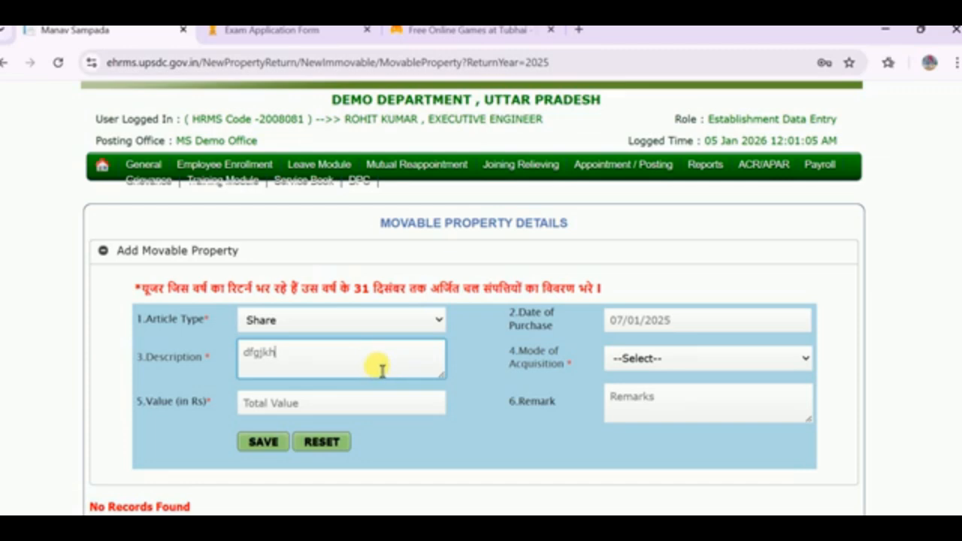
click(659, 360)
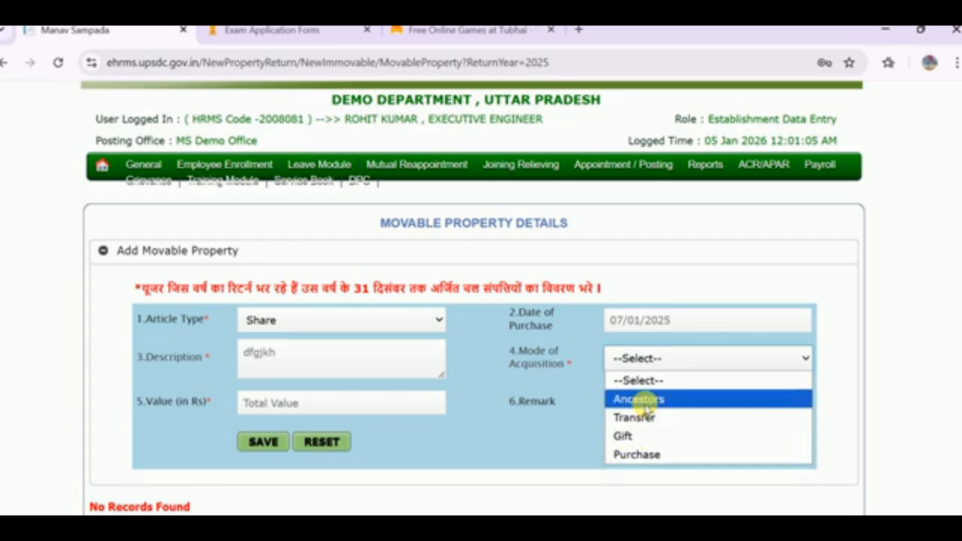
click(637, 454)
click(328, 405)
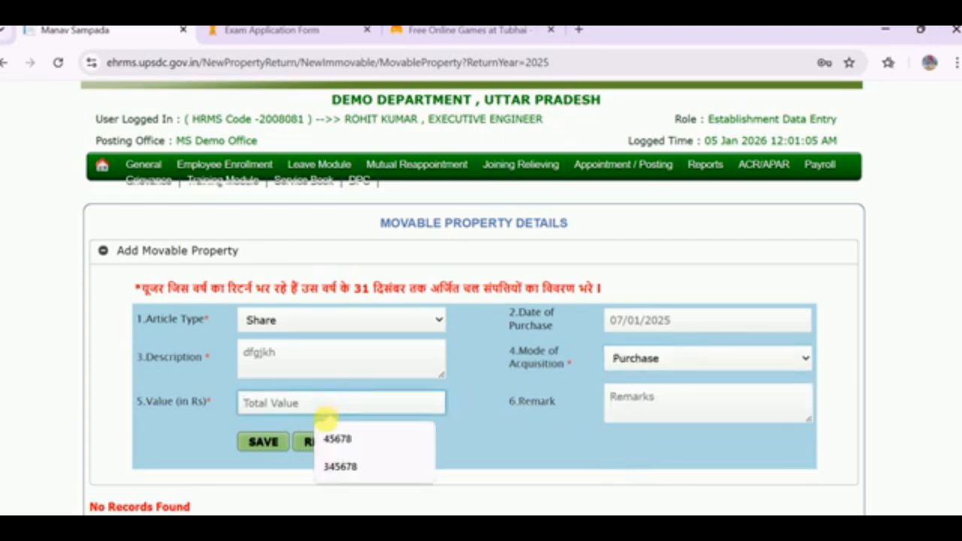
click(337, 437)
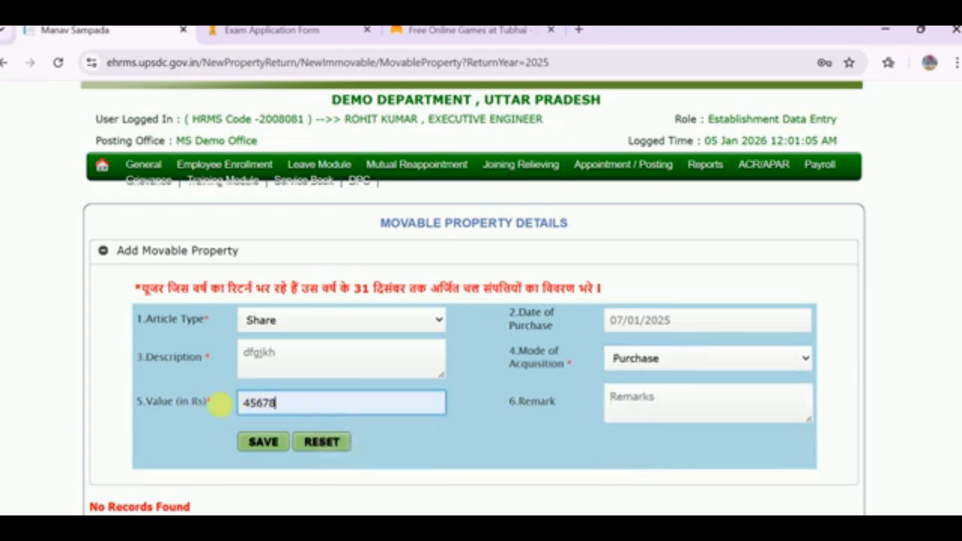
click(643, 409)
click(262, 442)
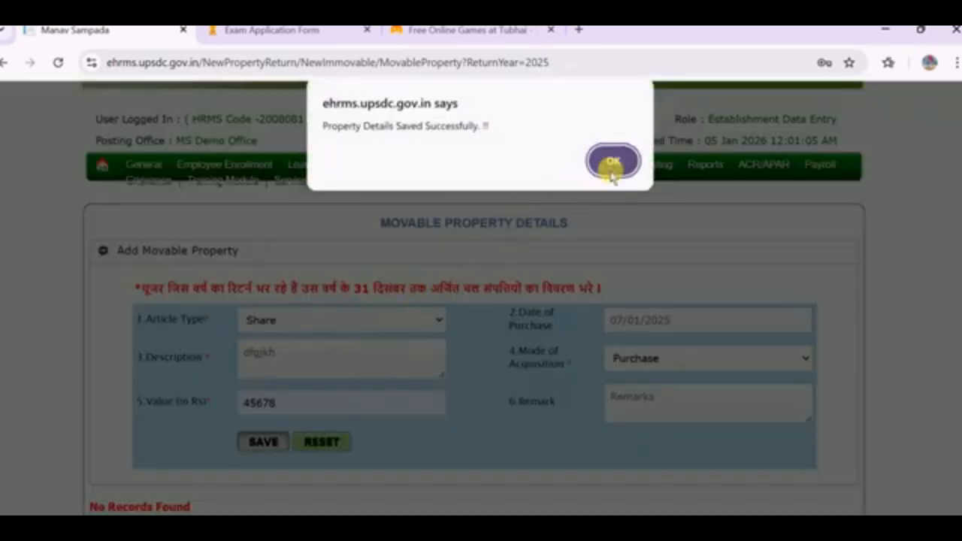
click(611, 166)
- Choose Movable as the property type for 2025, certify its property declaration and lock the return
scroll(470, 330, down, 3)
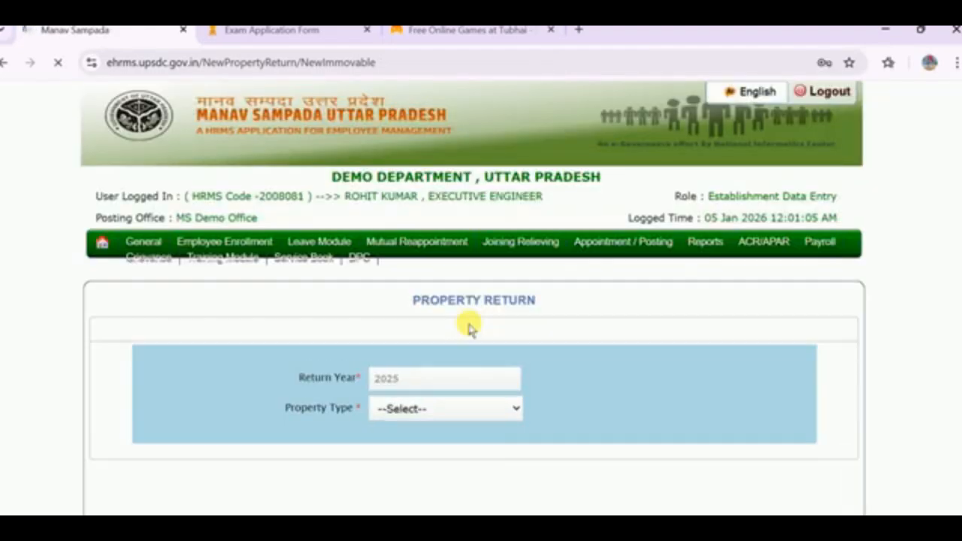
scroll(474, 329, down, 3)
click(424, 177)
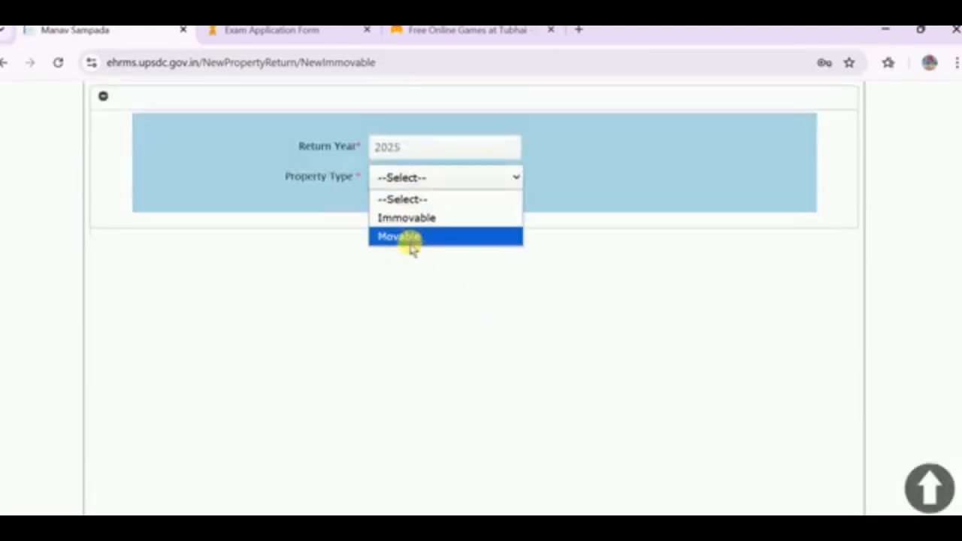
click(410, 236)
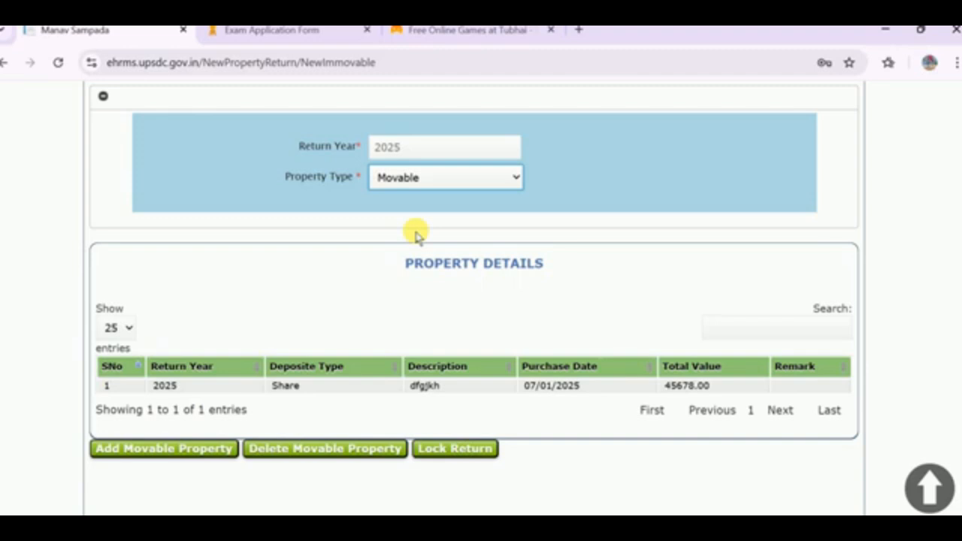
click(470, 448)
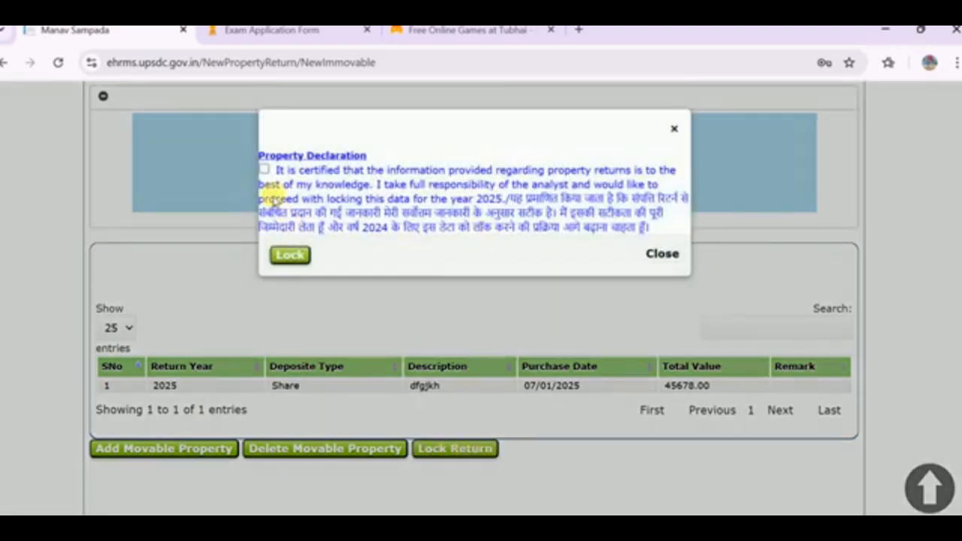
click(264, 170)
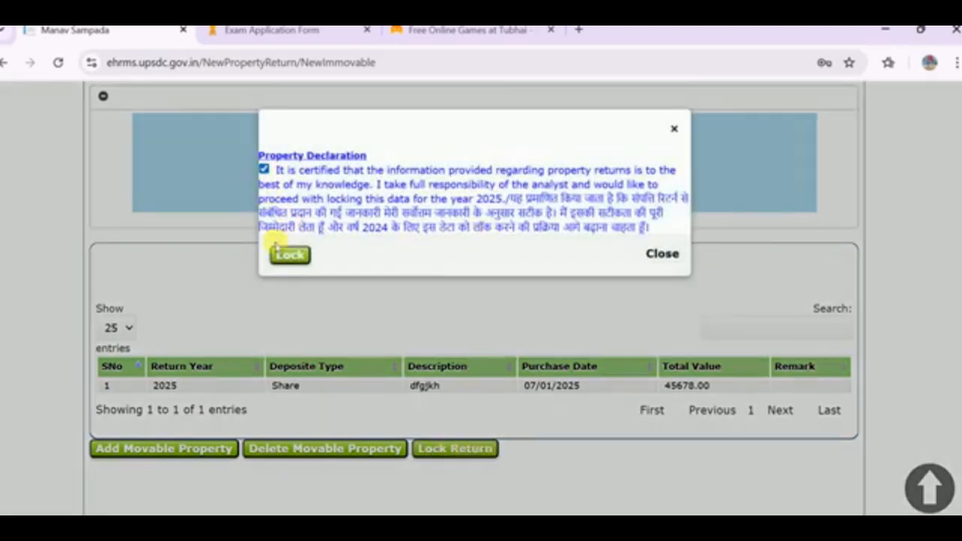
click(284, 254)
click(549, 155)
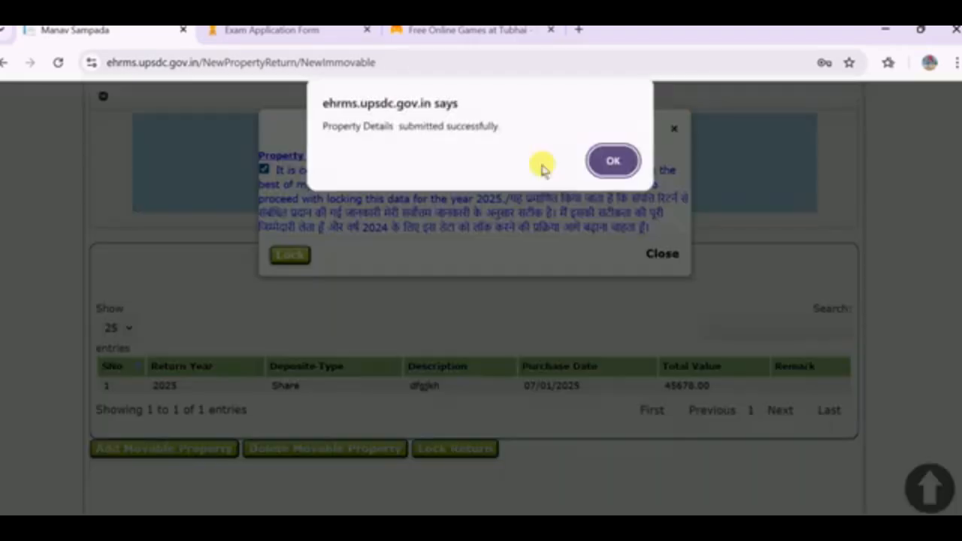
click(612, 163)
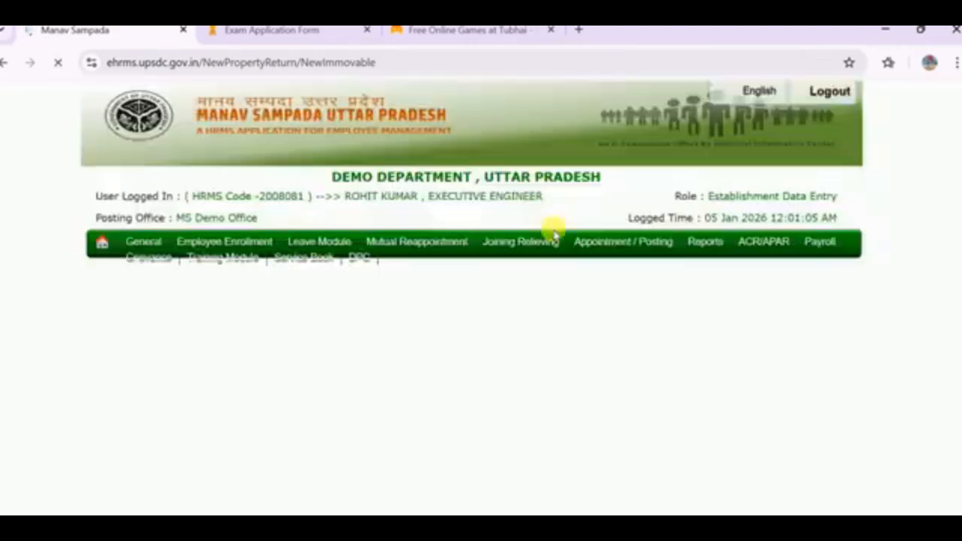
- Choose Immovable as the property type for 2025, certify its property declaration and lock the return
click(388, 182)
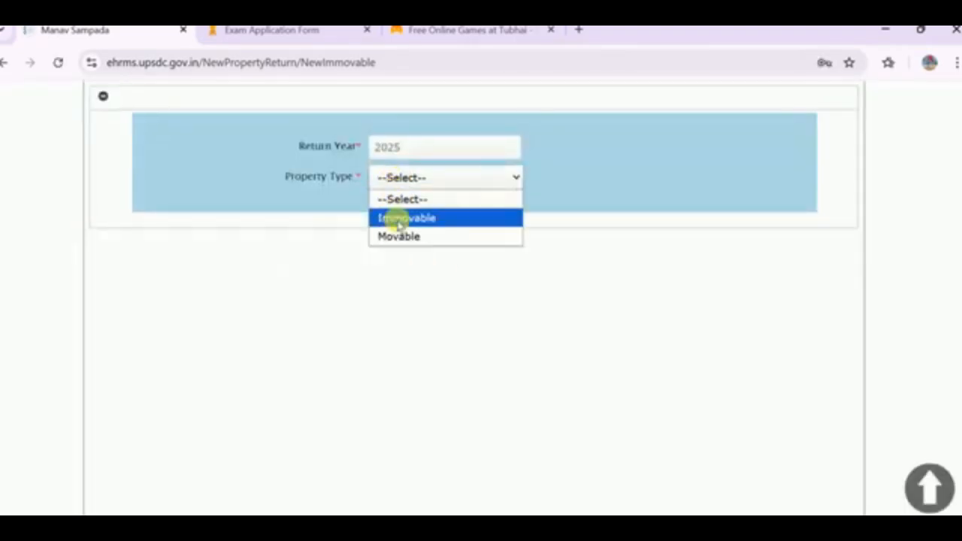
click(391, 217)
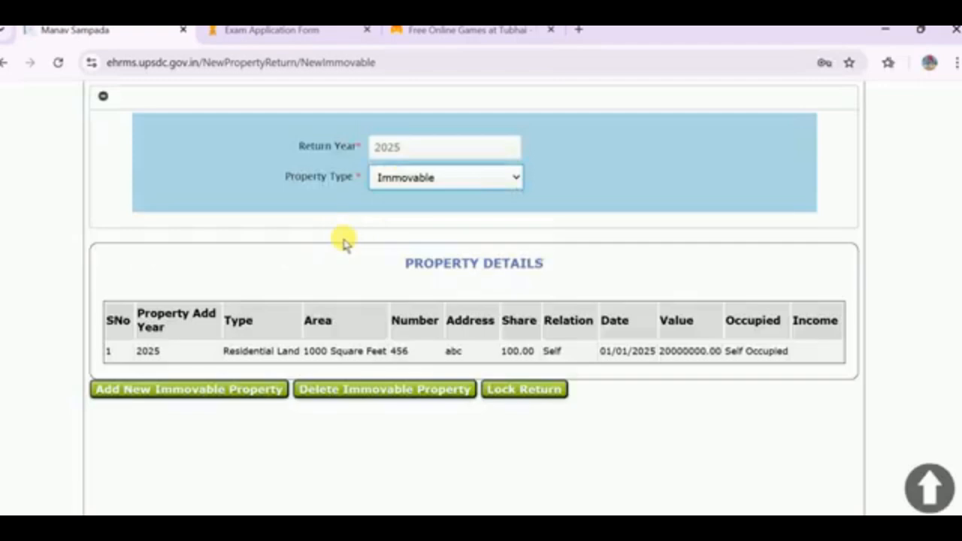
click(540, 402)
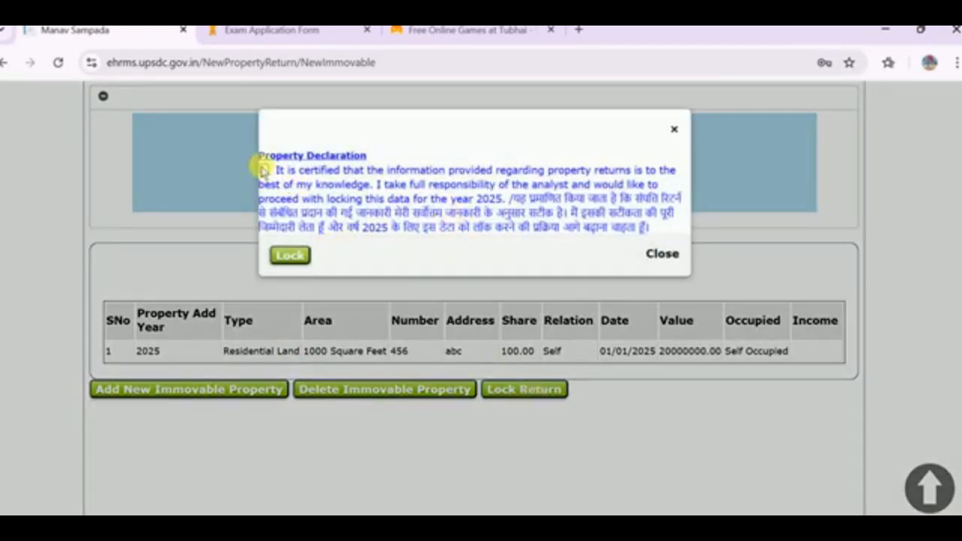
click(263, 170)
click(290, 255)
click(541, 159)
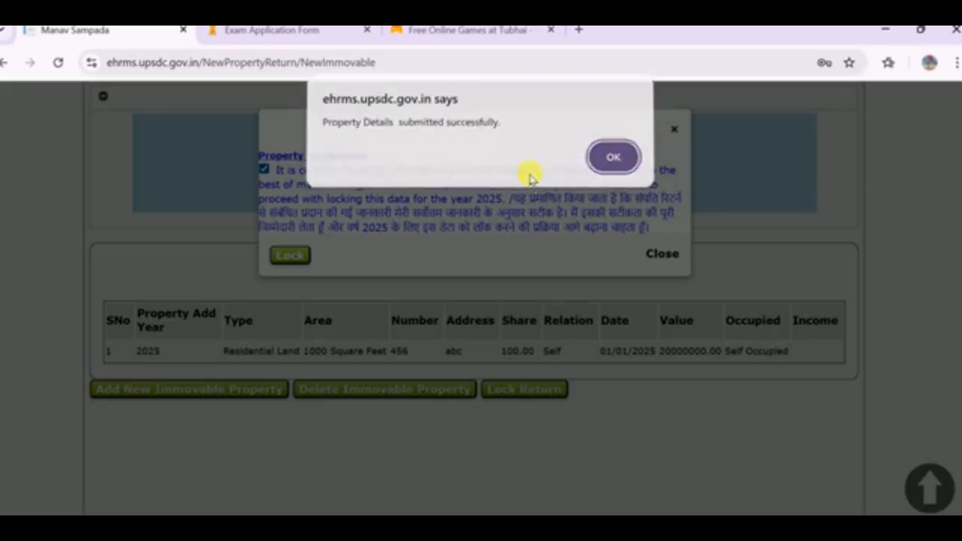
click(611, 159)
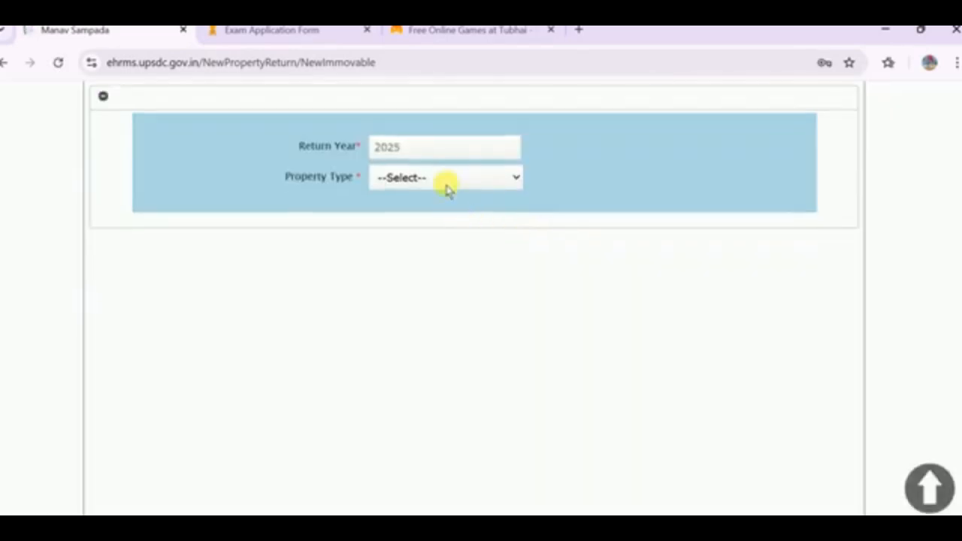
- Try to reopen the locked immovable property return for 2025 and dismiss the alert
click(445, 184)
click(409, 216)
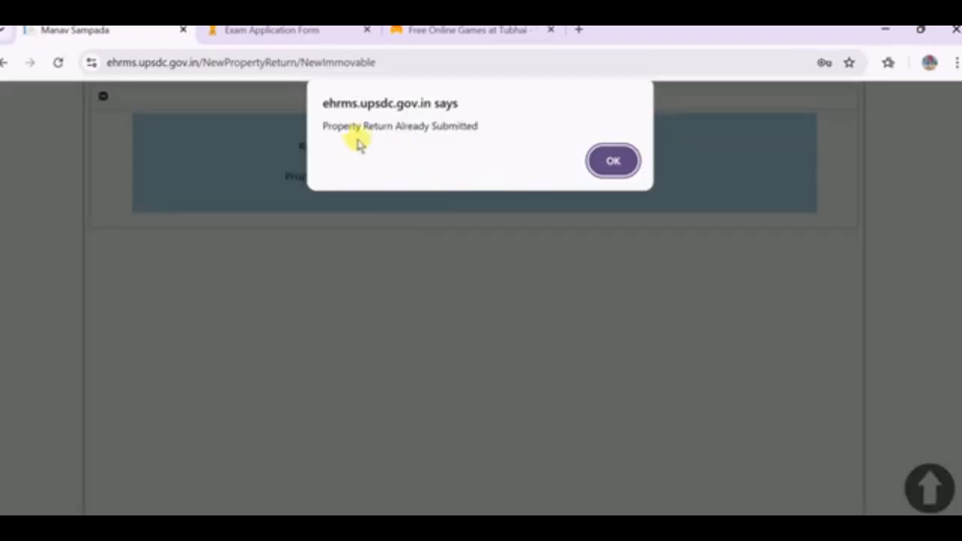
click(614, 162)
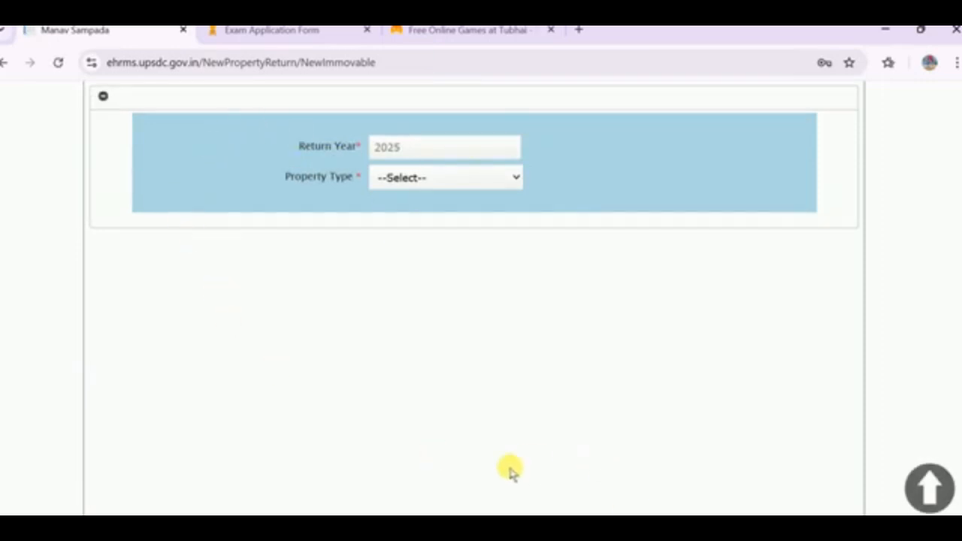
- Go to viewing the property return and generate the final report for return year 2025
scroll(336, 386, up, 3)
mouse_move(154, 244)
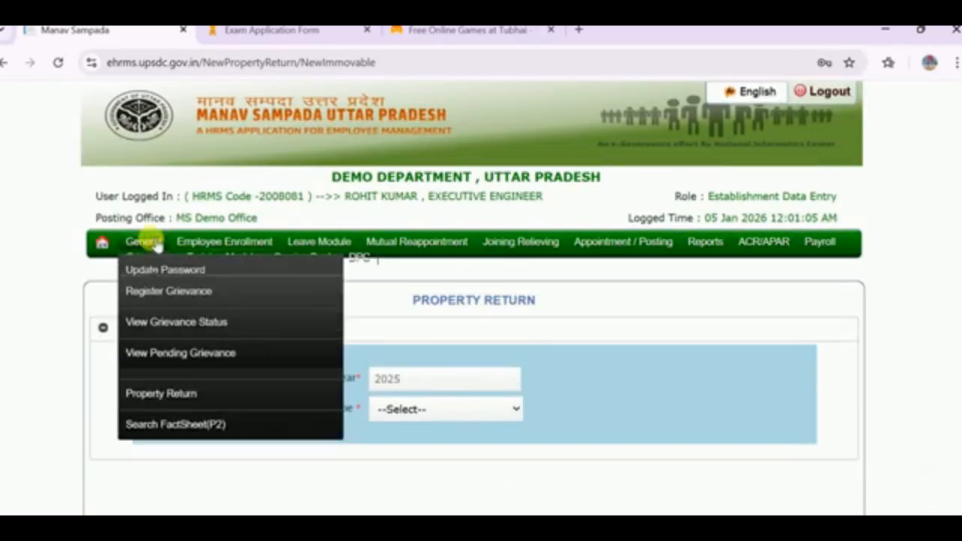
mouse_move(150, 388)
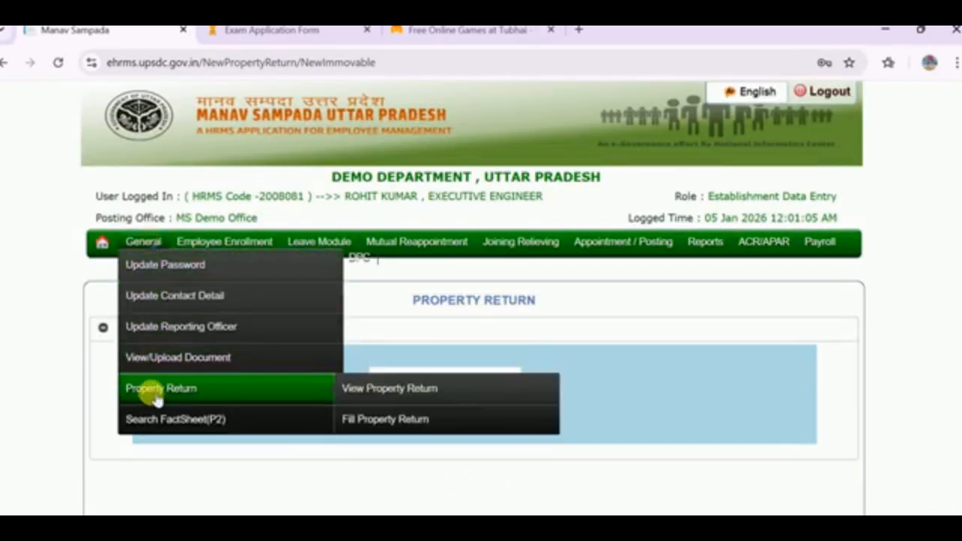
click(412, 389)
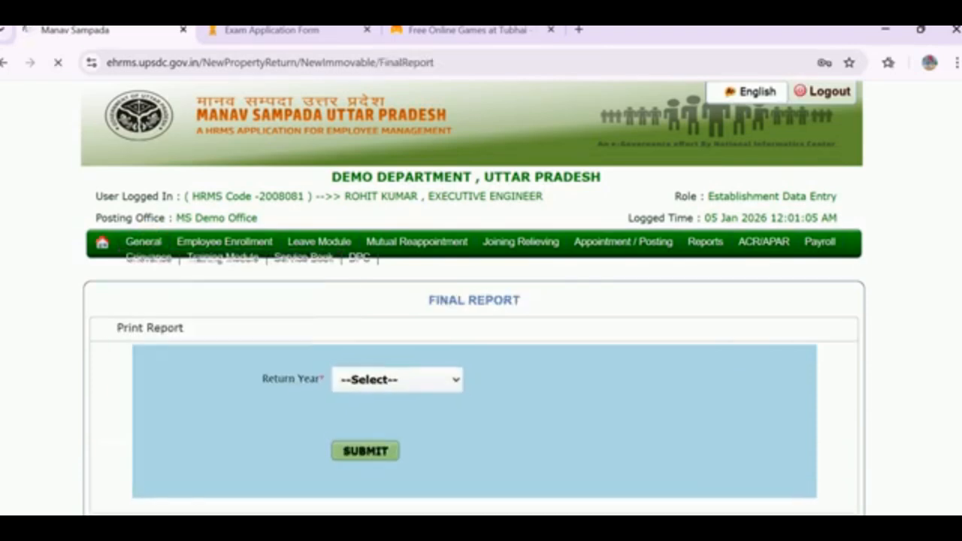
mouse_move(143, 242)
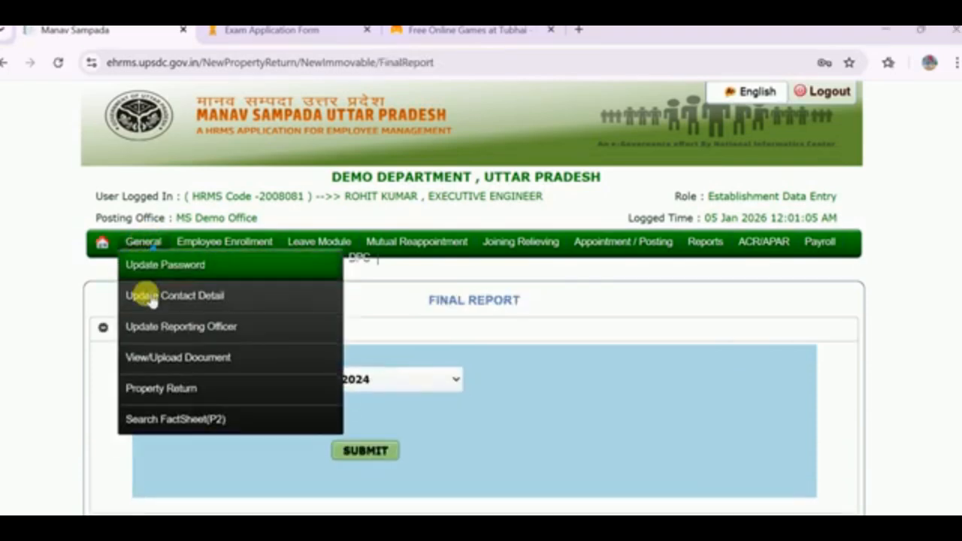
mouse_move(225, 388)
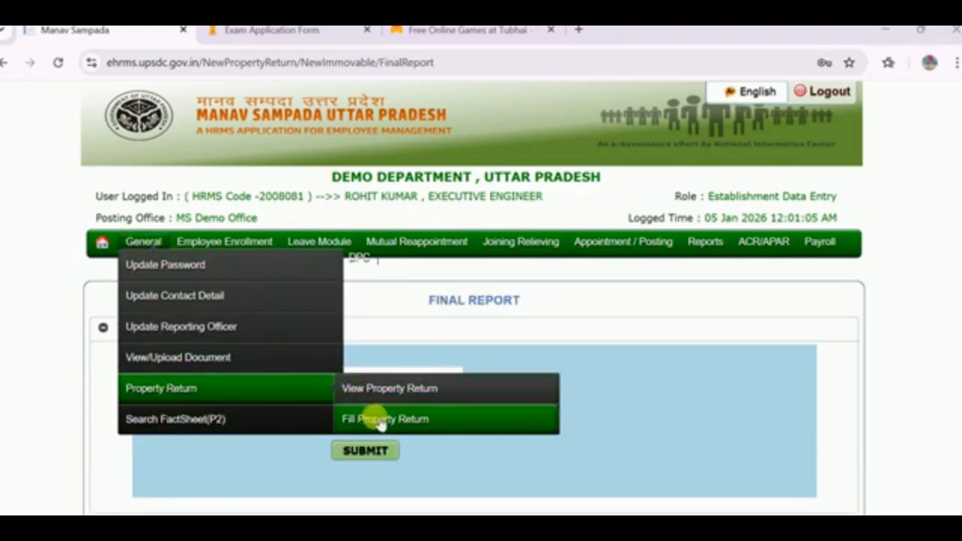
click(388, 396)
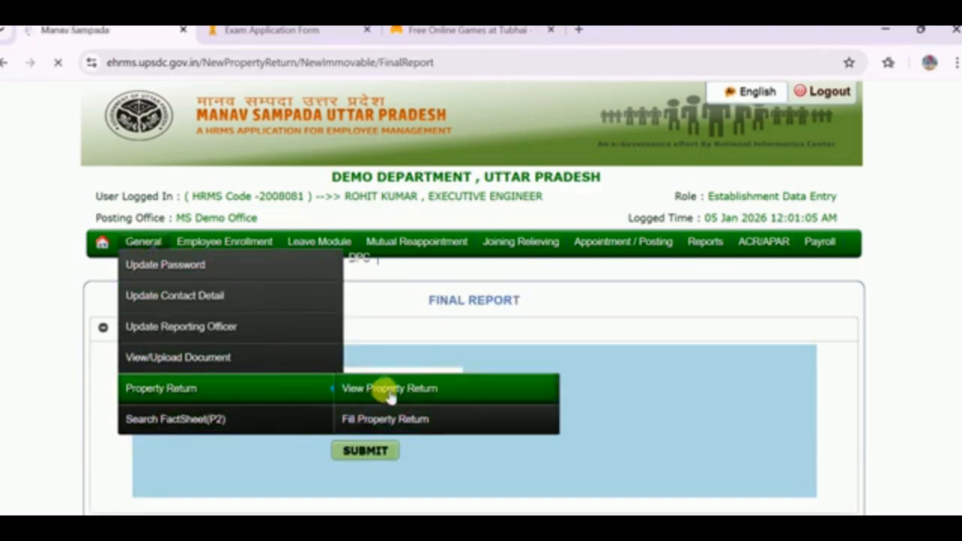
click(430, 379)
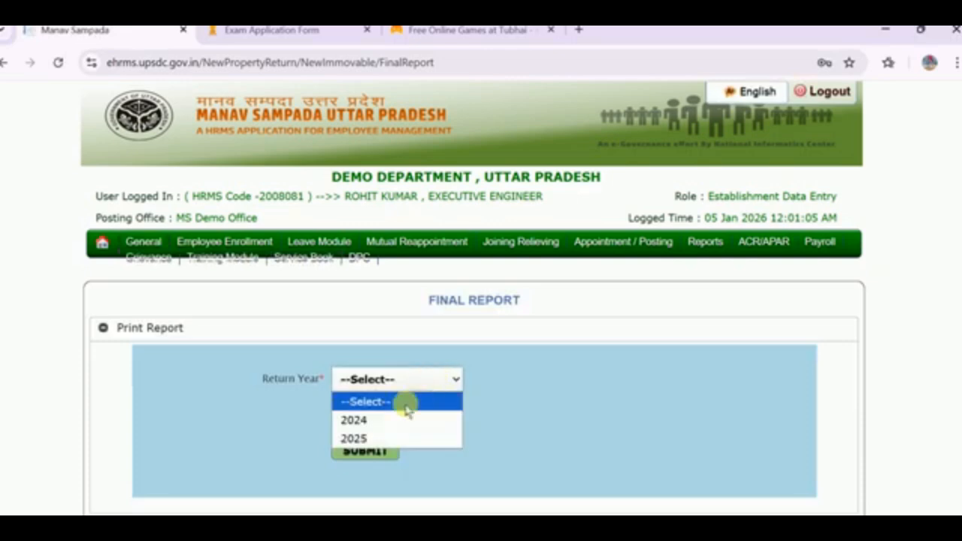
click(382, 438)
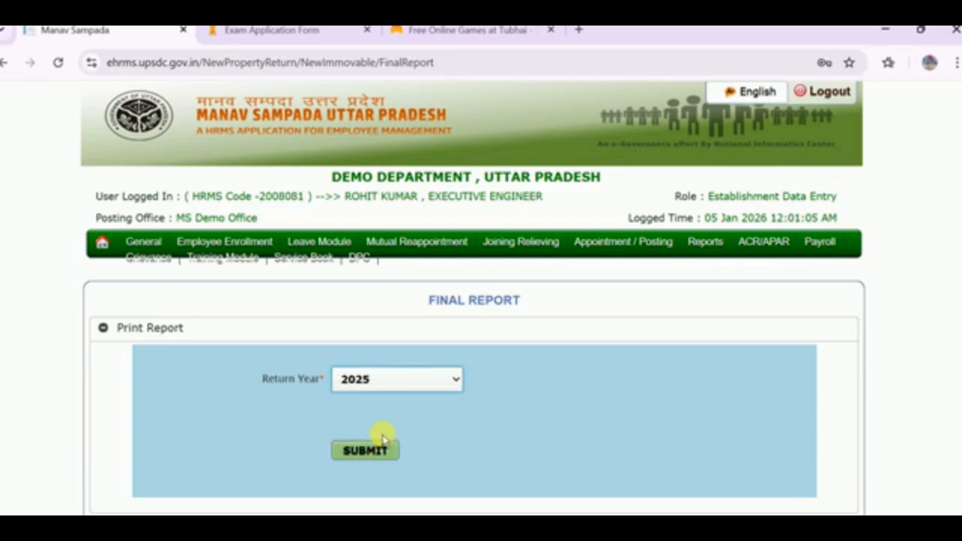
click(355, 457)
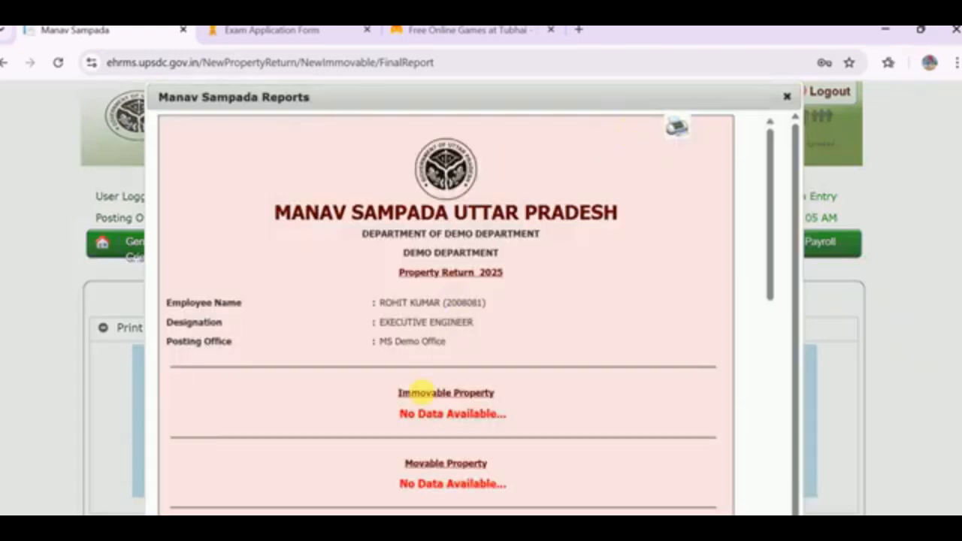
- Examine the immovable and movable property sections of the 2025 property return report, and close it
scroll(440, 417, down, 3)
scroll(436, 417, down, 2)
scroll(436, 405, up, 5)
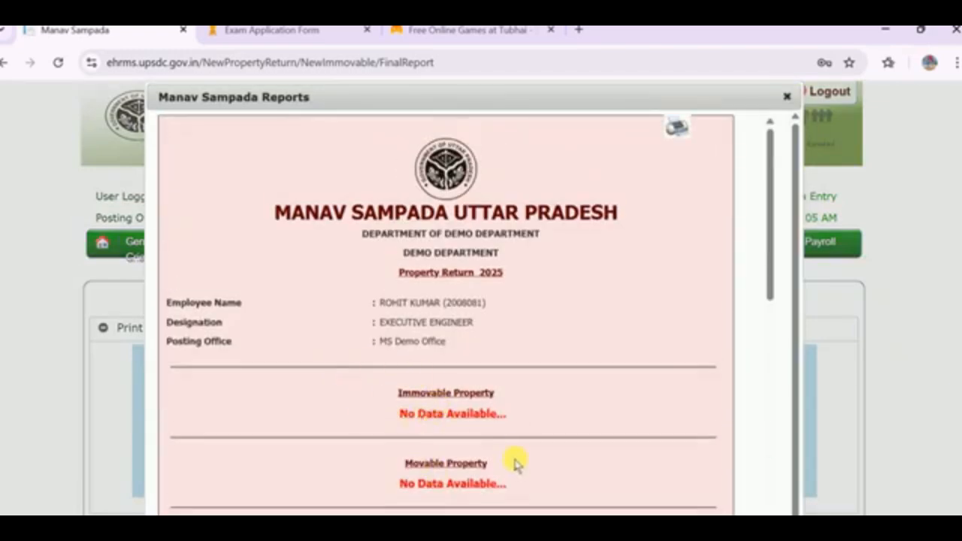
scroll(515, 460, down, 3)
scroll(516, 460, down, 1)
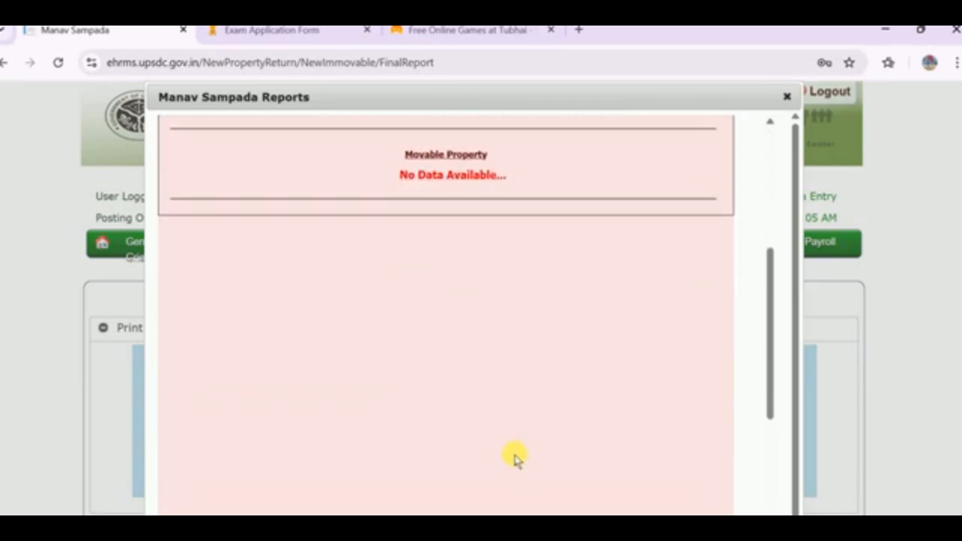
scroll(516, 460, up, 2)
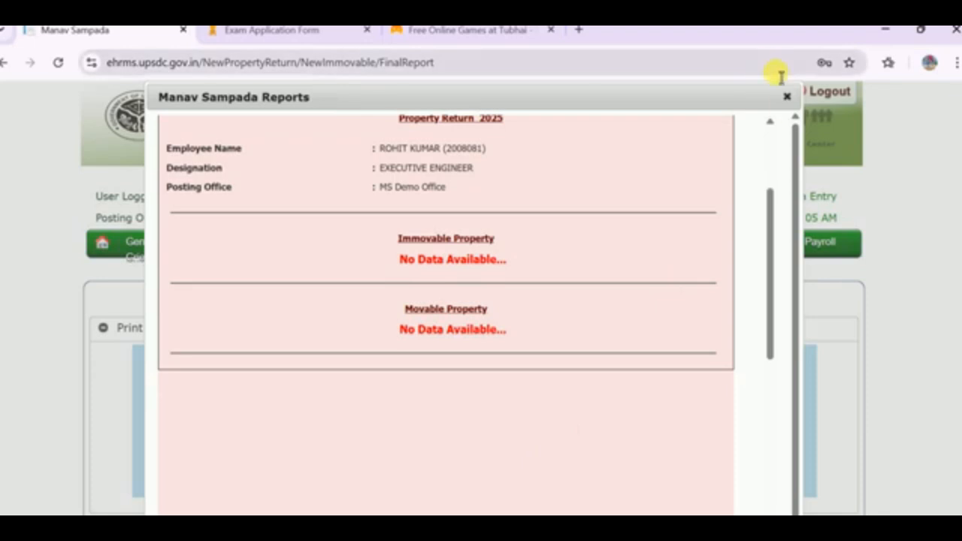
click(787, 96)
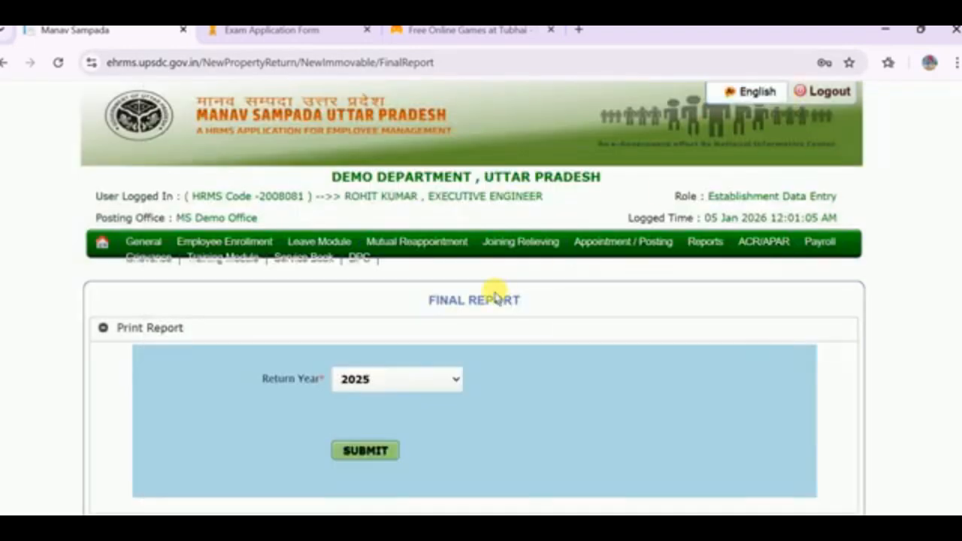